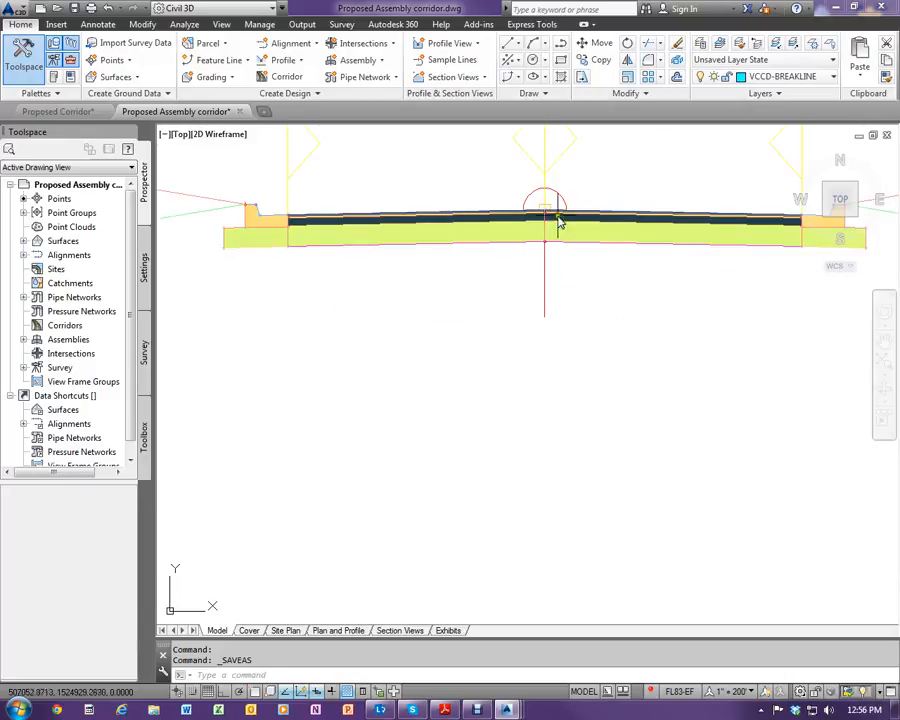
# - Start creating a corridor, naming it VCD Corridor and using the Basic corridor style
pyautogui.scroll(-5, 540, 252)
pyautogui.scroll(-8, 540, 250)
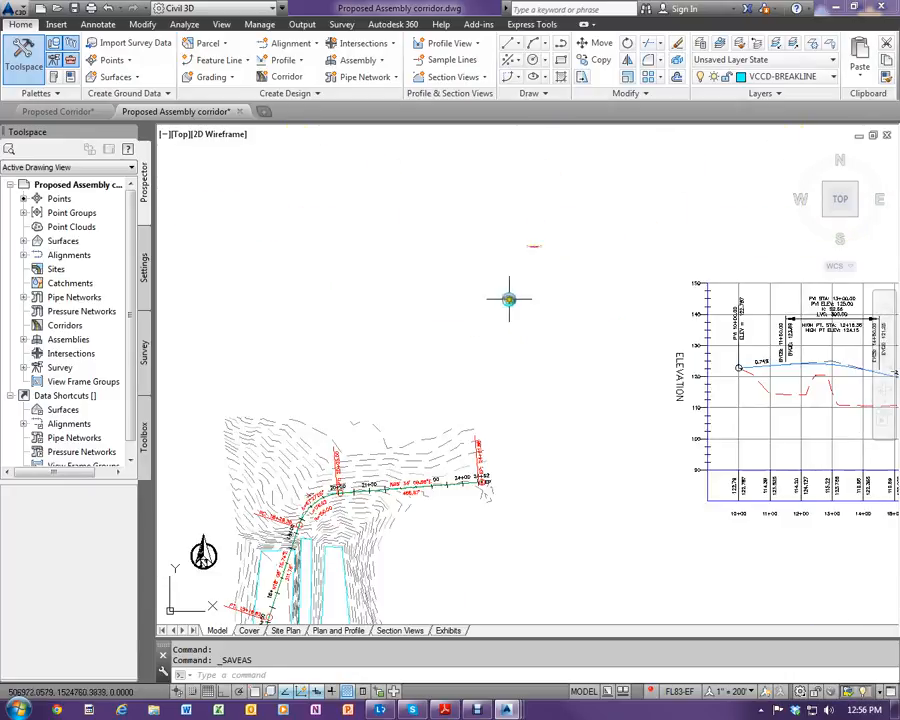
pyautogui.scroll(4, 456, 416)
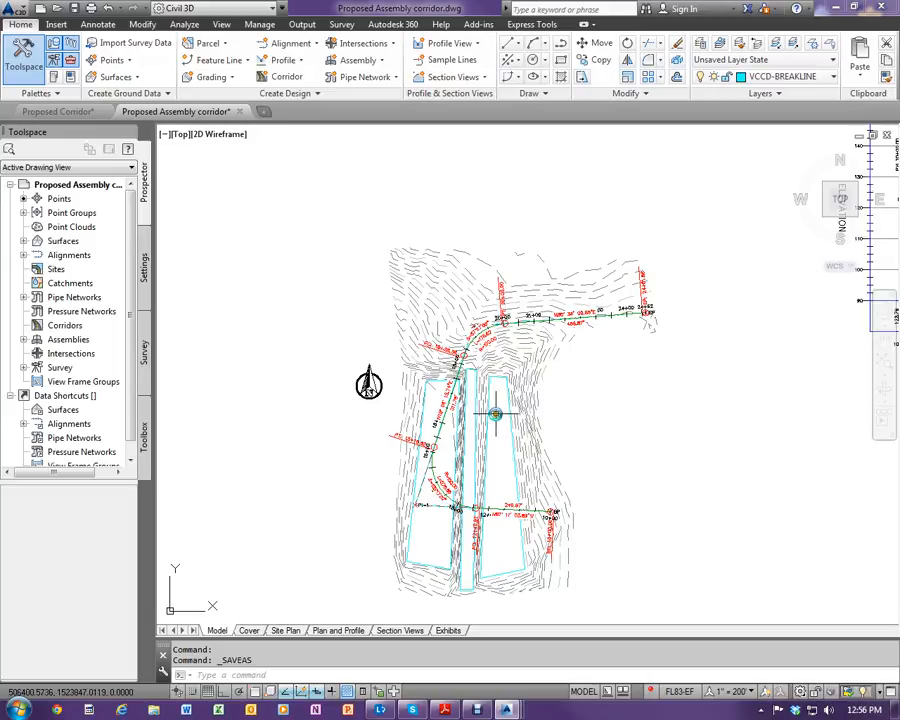
pyautogui.scroll(3, 516, 531)
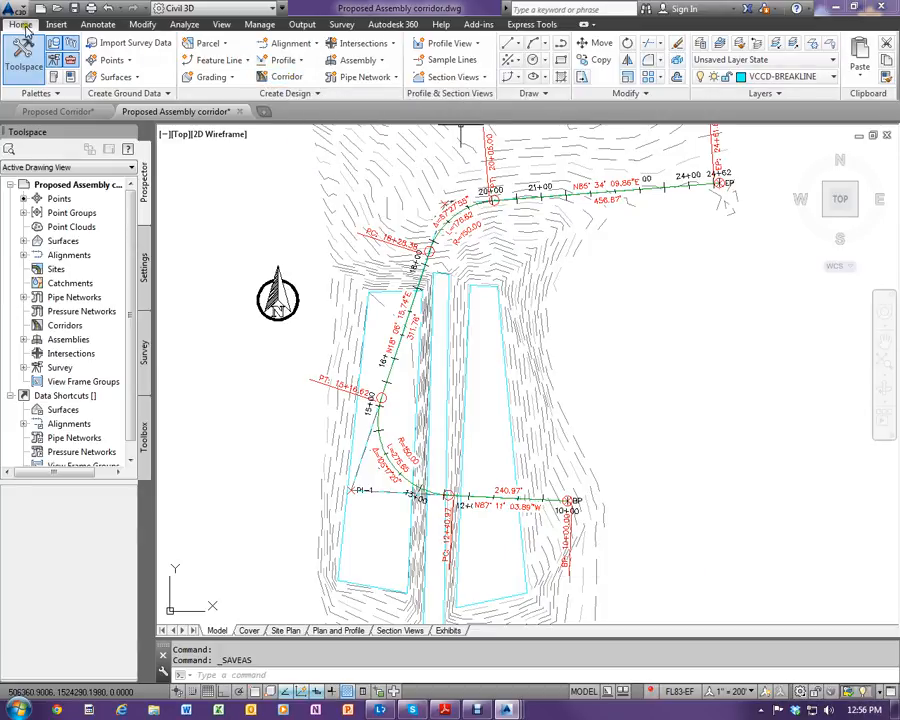
pyautogui.click(283, 78)
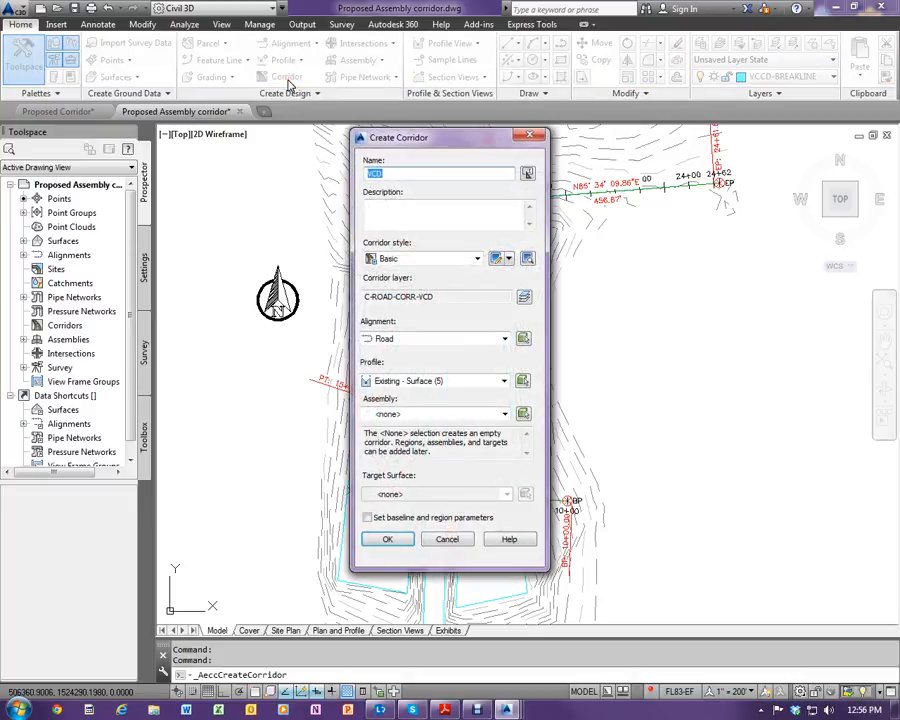
pyautogui.click(407, 174)
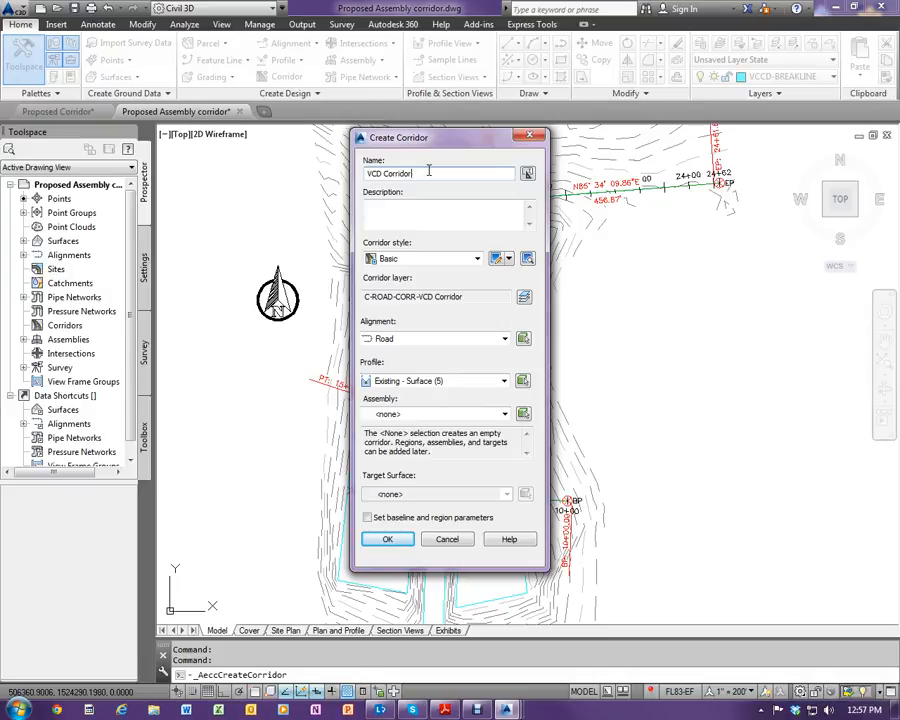
pyautogui.click(421, 259)
pyautogui.click(419, 267)
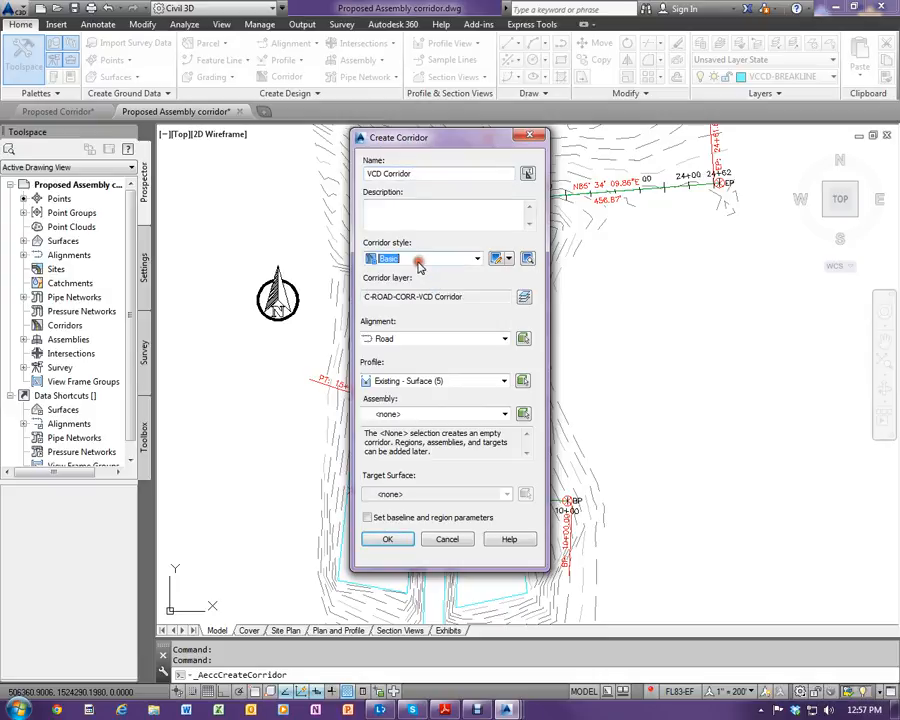
# - Set the new corridor's alignment to Road and its profile to Proposed Road
pyautogui.click(418, 340)
pyautogui.click(417, 353)
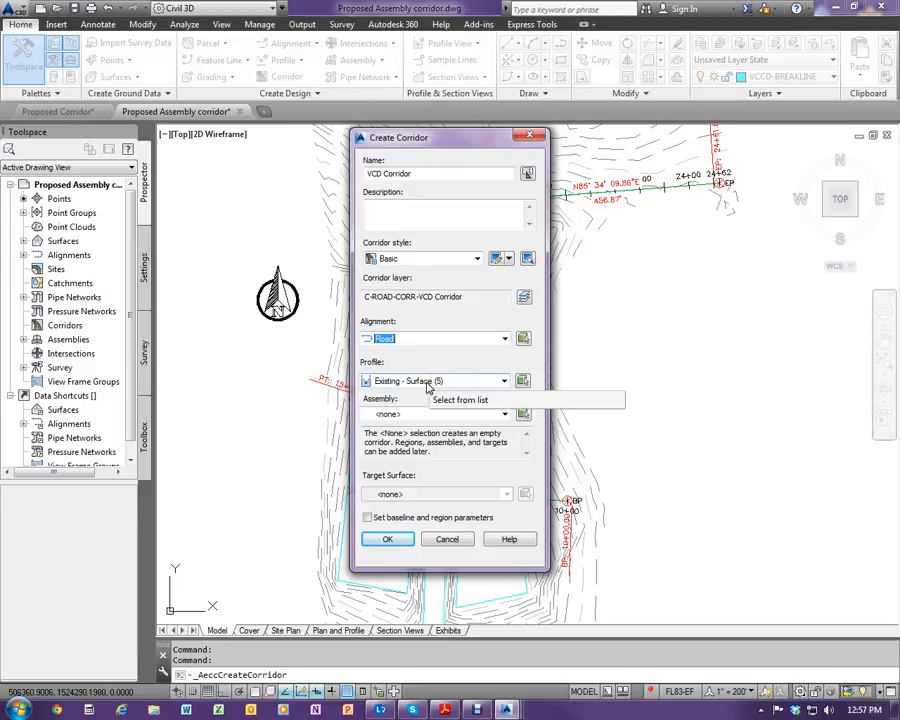
pyautogui.click(428, 384)
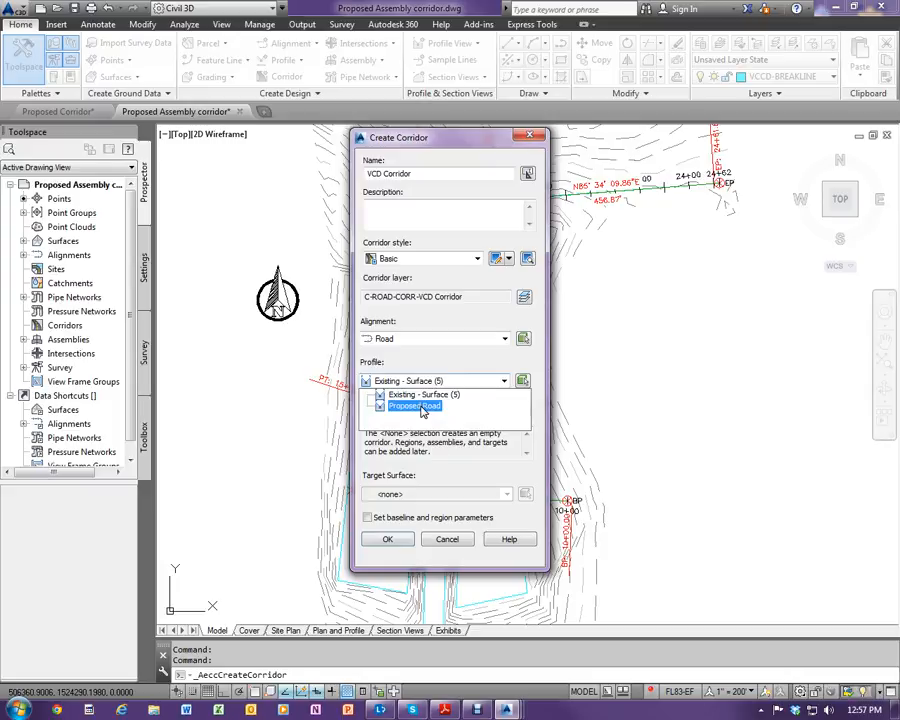
pyautogui.click(422, 407)
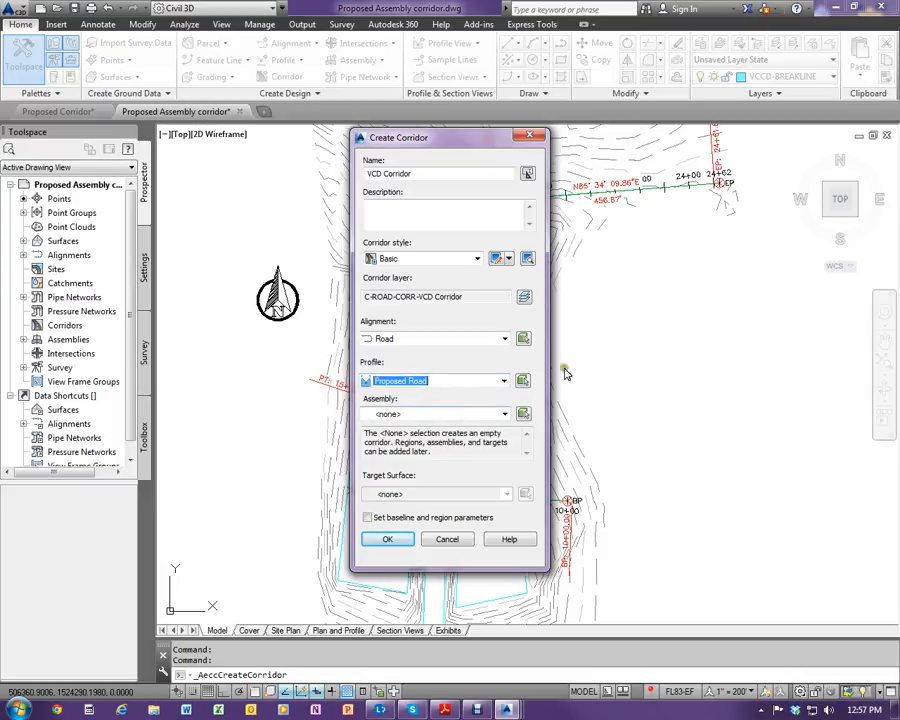
# - Create the corridor with VCD -Assembly and the Existing target surface, leaving out the baseline and region parameters
pyautogui.click(440, 414)
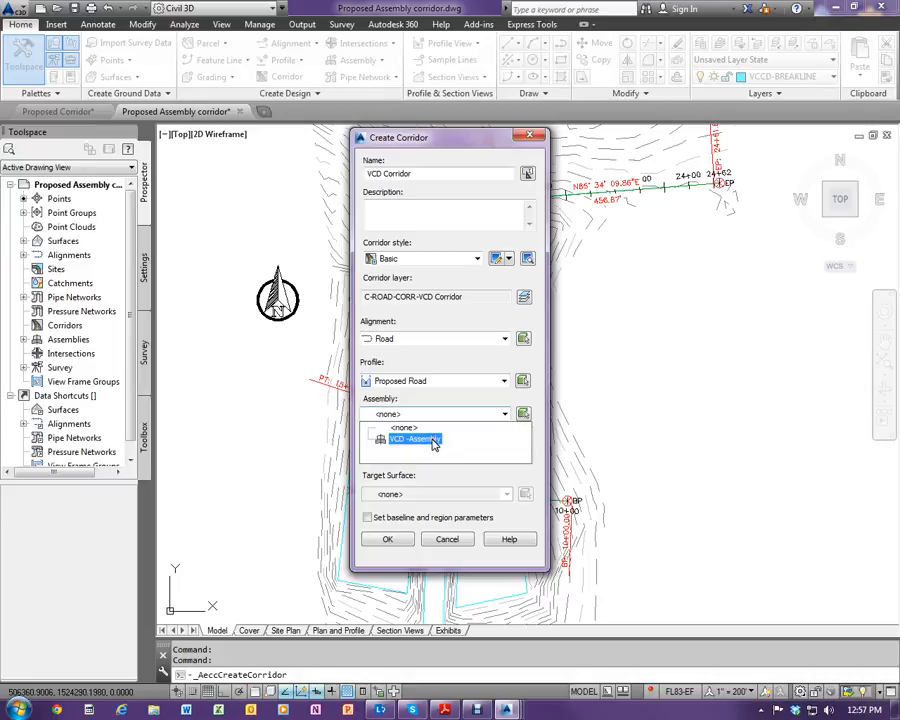
pyautogui.click(433, 441)
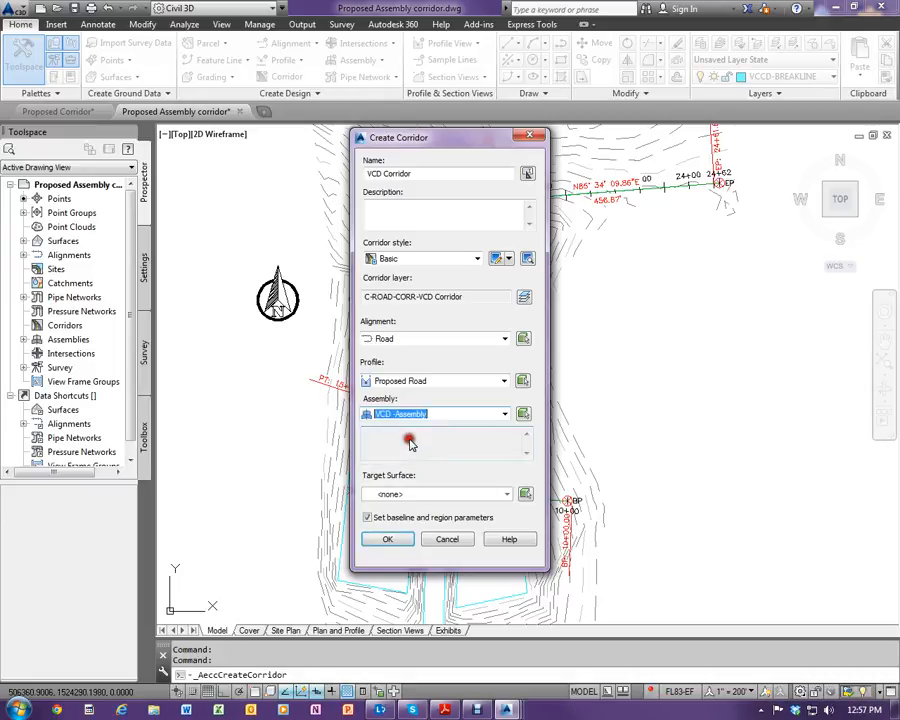
pyautogui.click(418, 495)
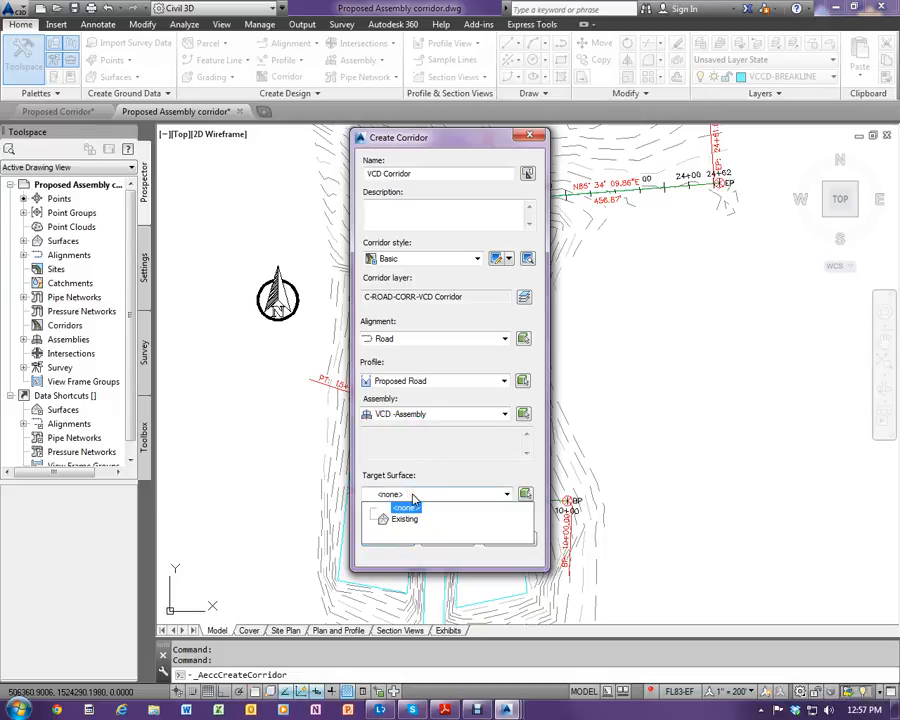
pyautogui.click(405, 520)
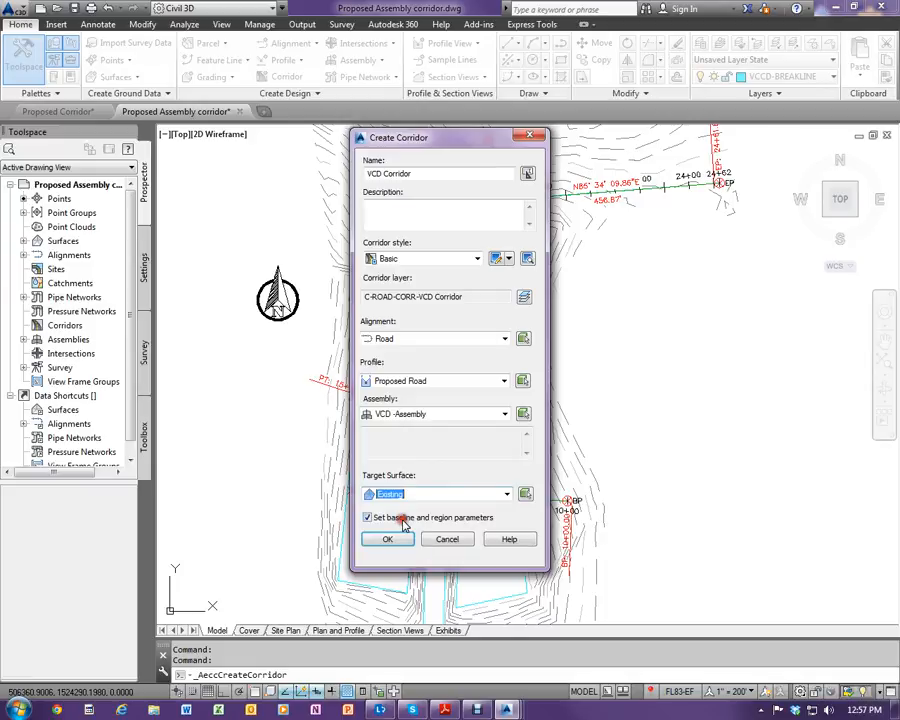
pyautogui.click(367, 518)
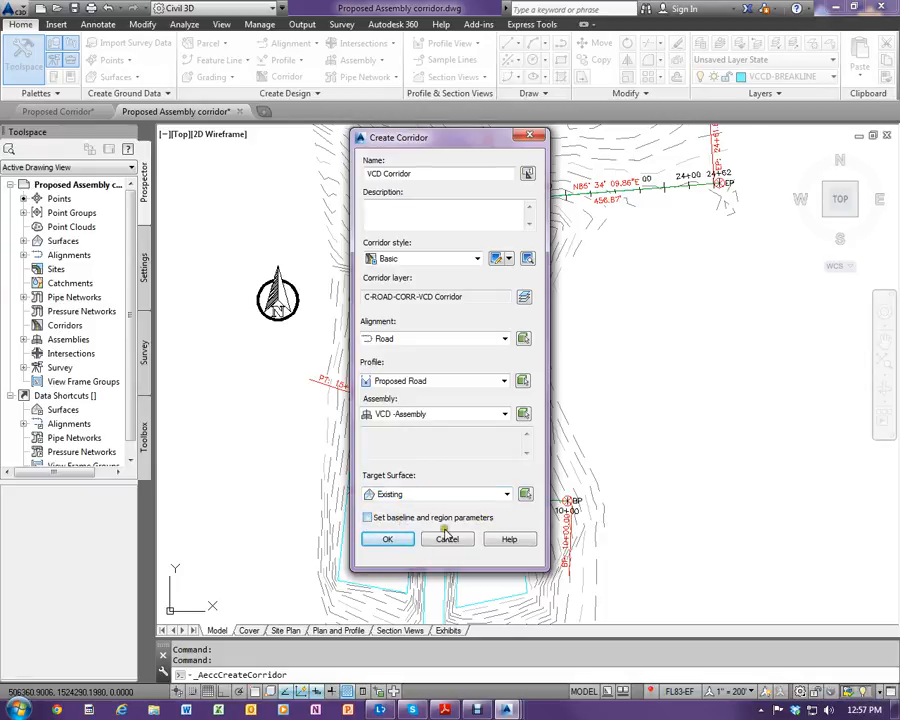
pyautogui.click(388, 539)
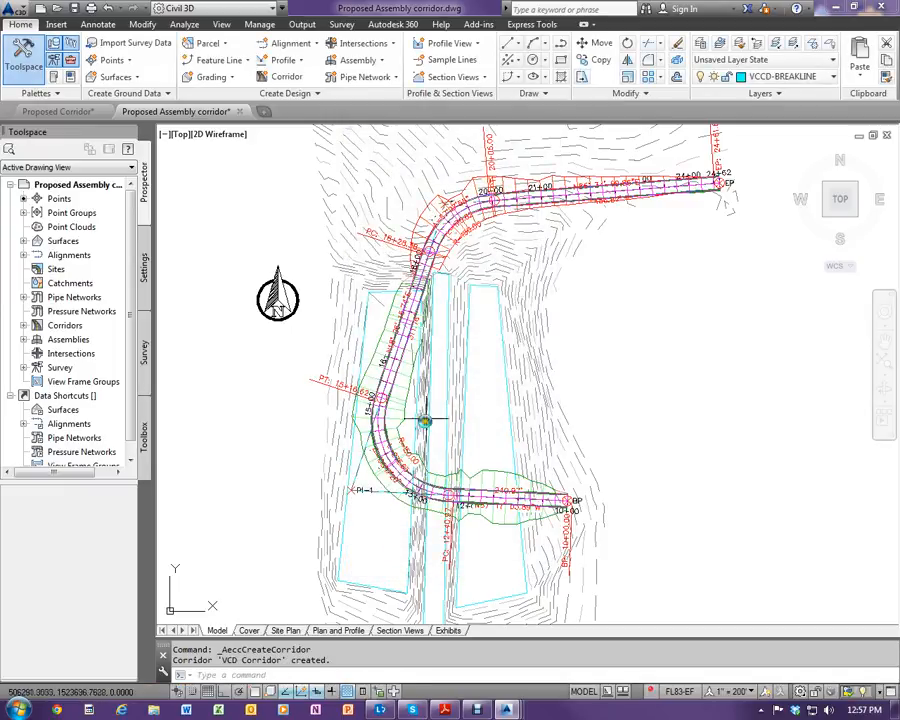
# - Examine the new corridor in plan along the whole Road alignment, including its curves and side slope limits
pyautogui.scroll(5, 402, 348)
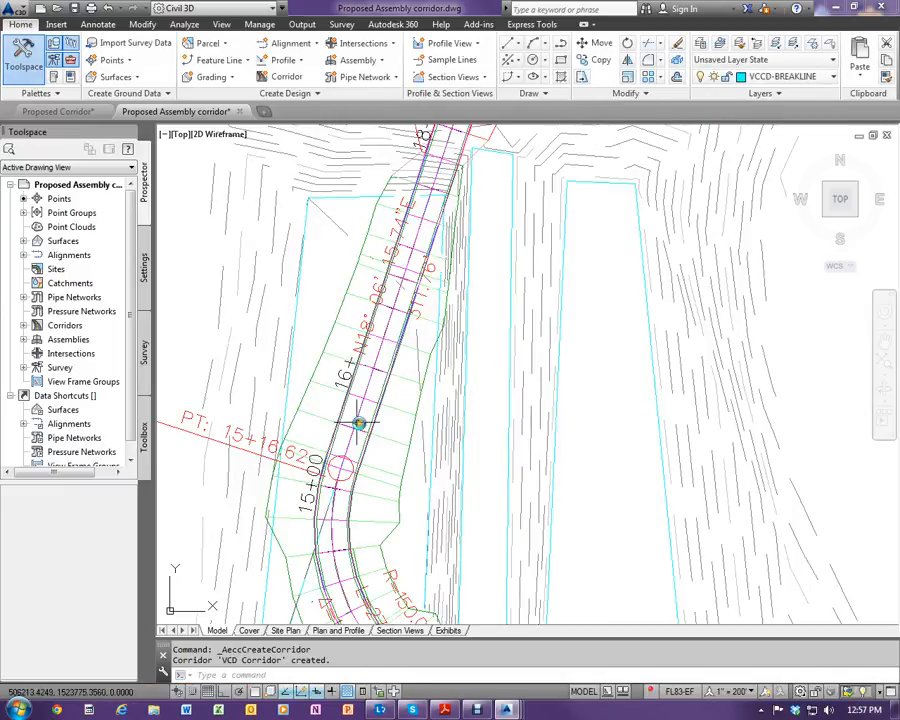
pyautogui.scroll(-4, 367, 423)
pyautogui.scroll(2, 425, 255)
pyautogui.scroll(2, 425, 255)
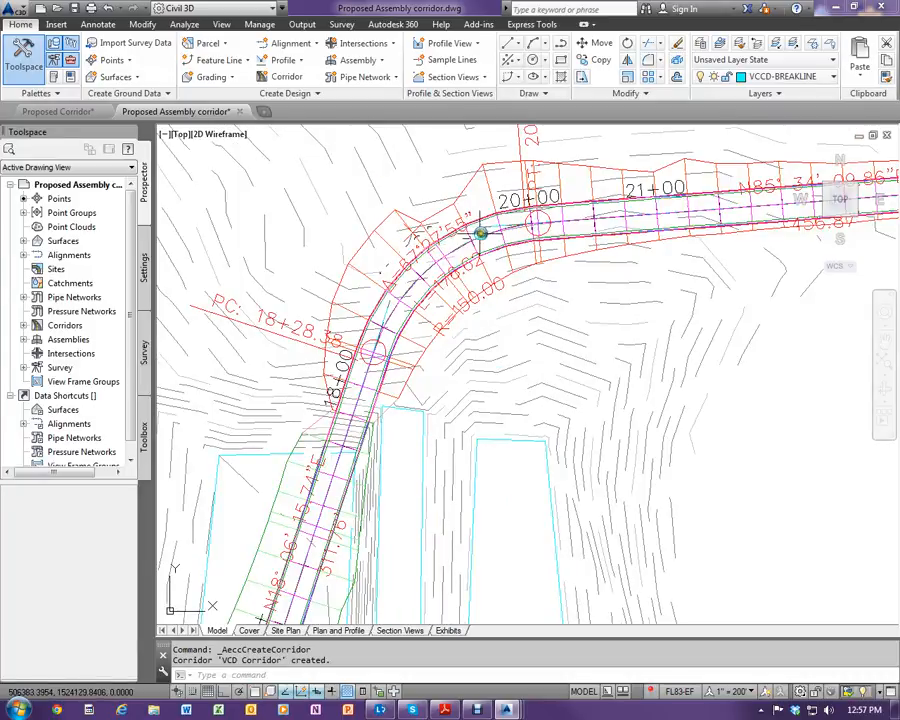
pyautogui.scroll(-2, 378, 328)
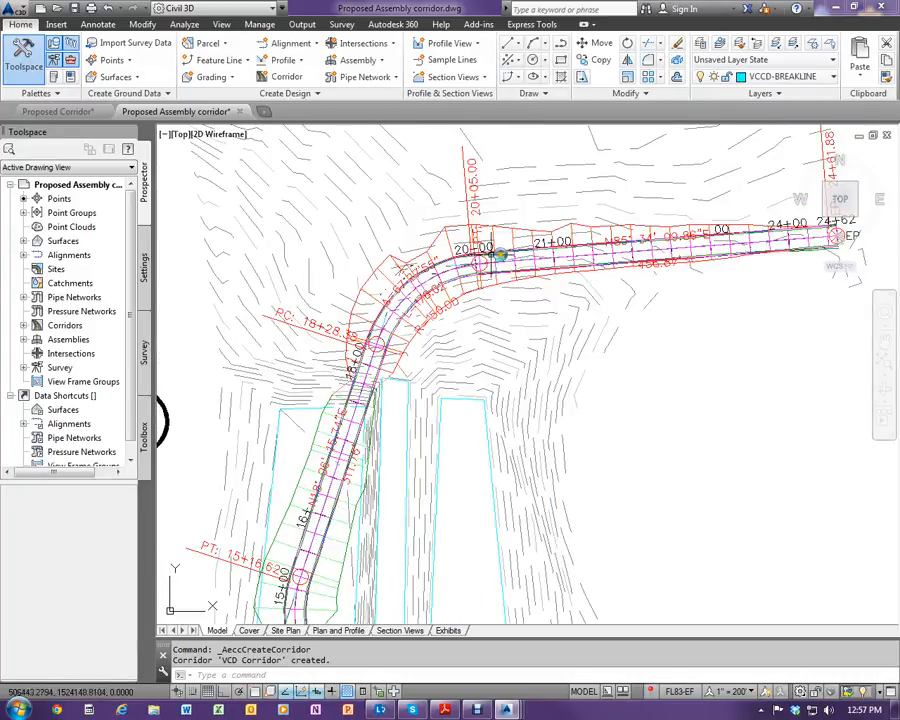
pyautogui.scroll(-2, 510, 272)
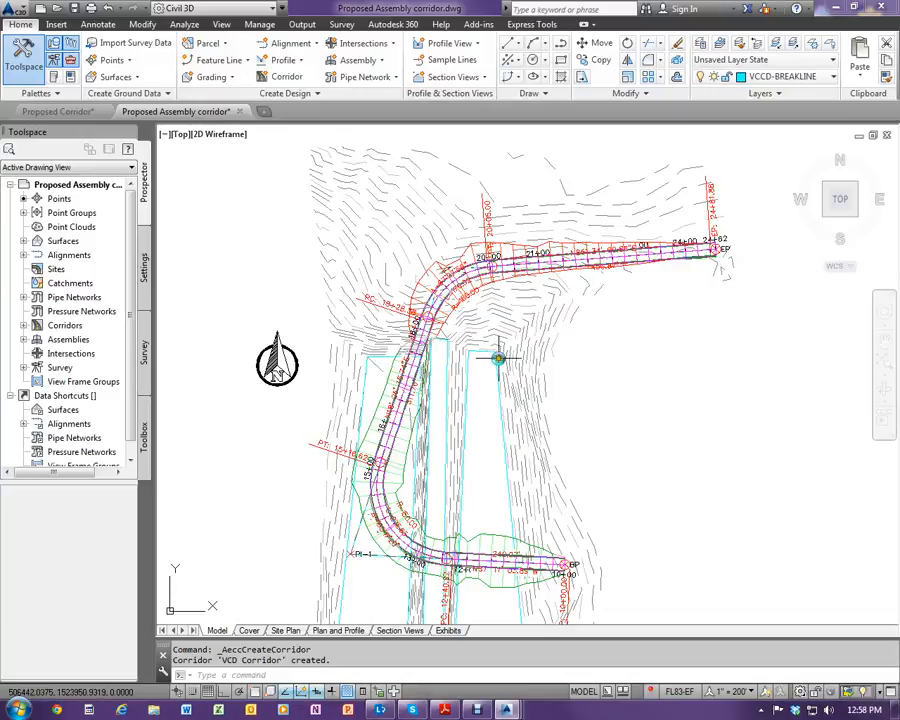
pyautogui.scroll(-3, 385, 430)
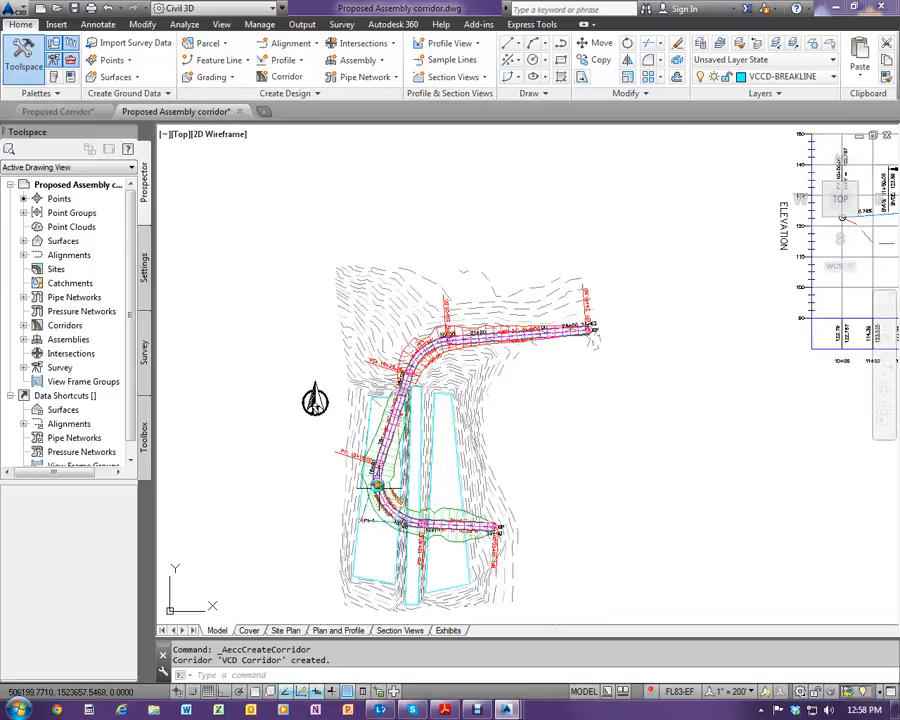
pyautogui.scroll(3, 398, 500)
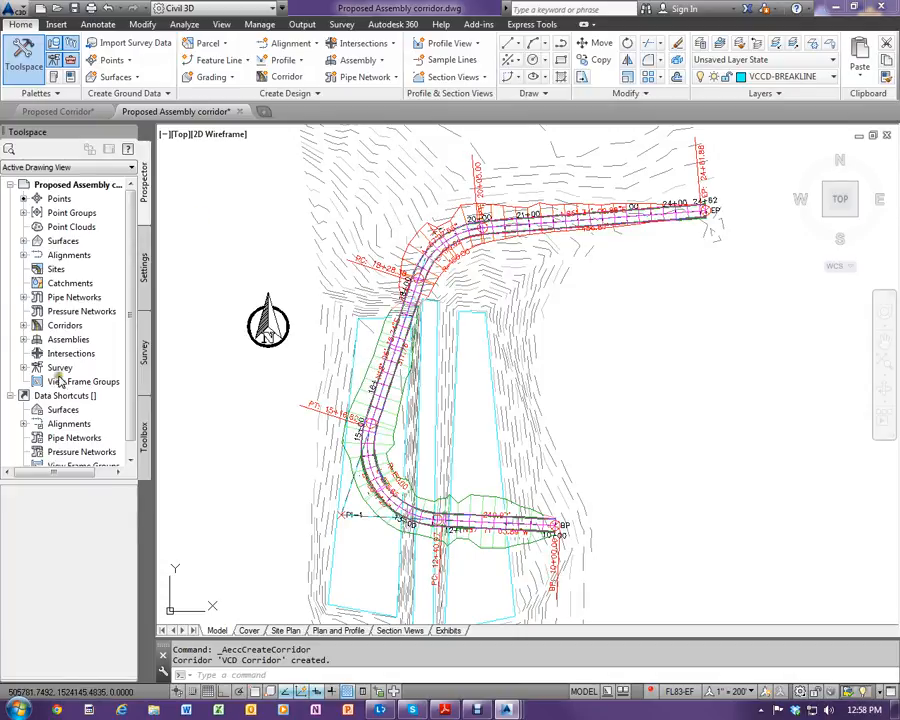
# - Find VCD Corridor among the drawing's corridors, widening the object tree, and open its properties
pyautogui.scroll(-1, 124, 440)
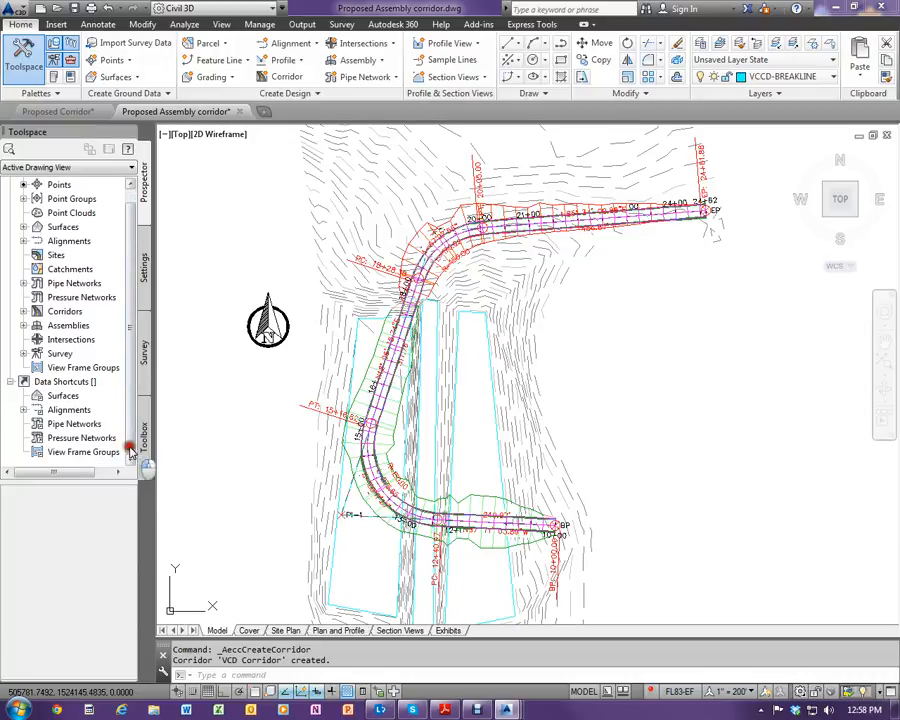
pyautogui.click(23, 311)
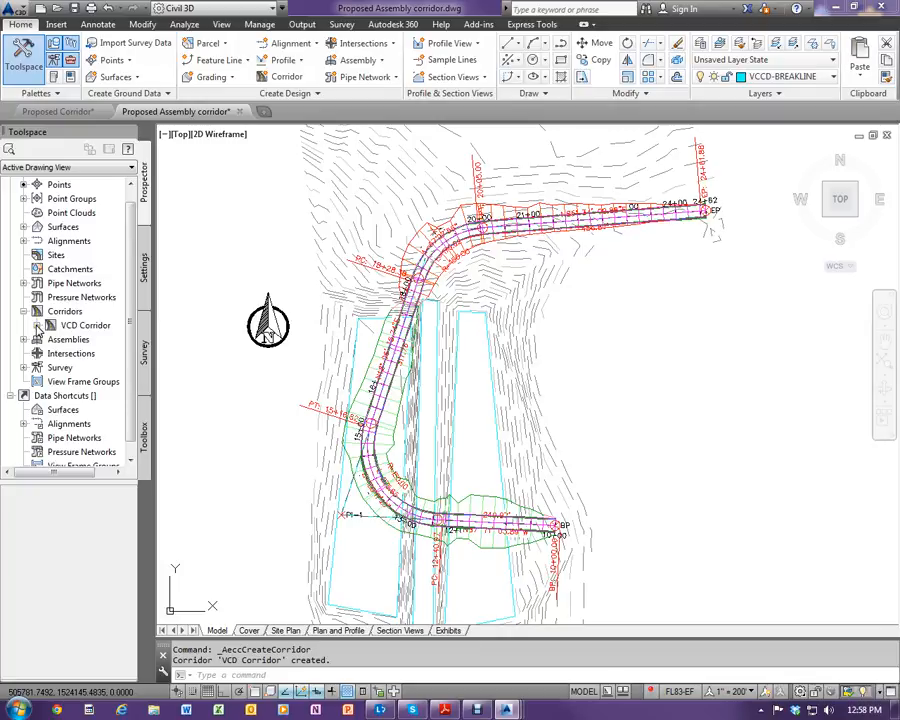
pyautogui.click(37, 326)
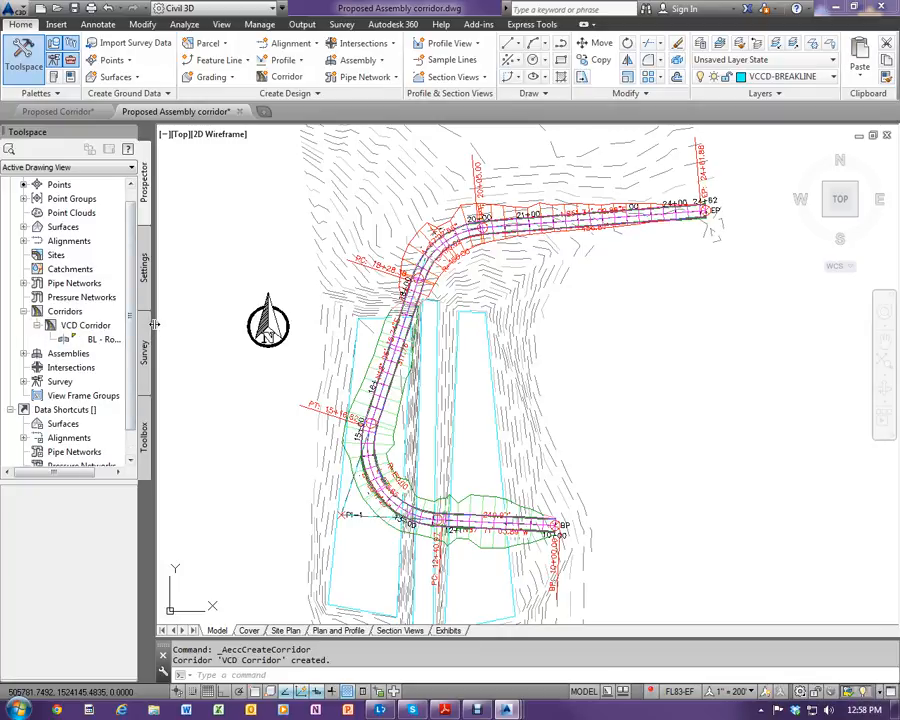
pyautogui.moveTo(155, 323); pyautogui.dragTo(217, 324)
pyautogui.rightClick(100, 344)
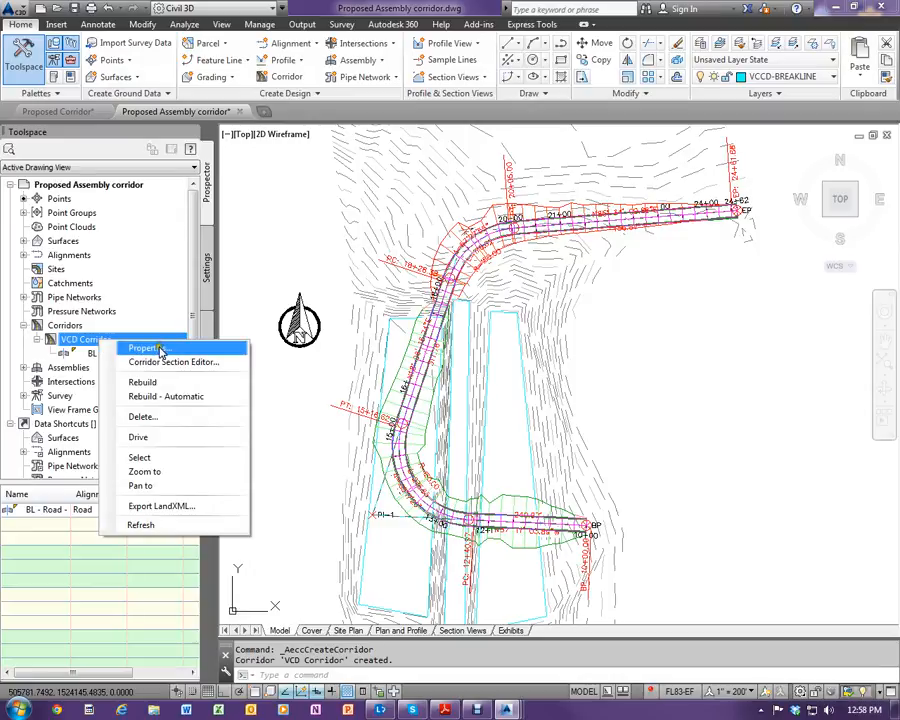
pyautogui.click(160, 350)
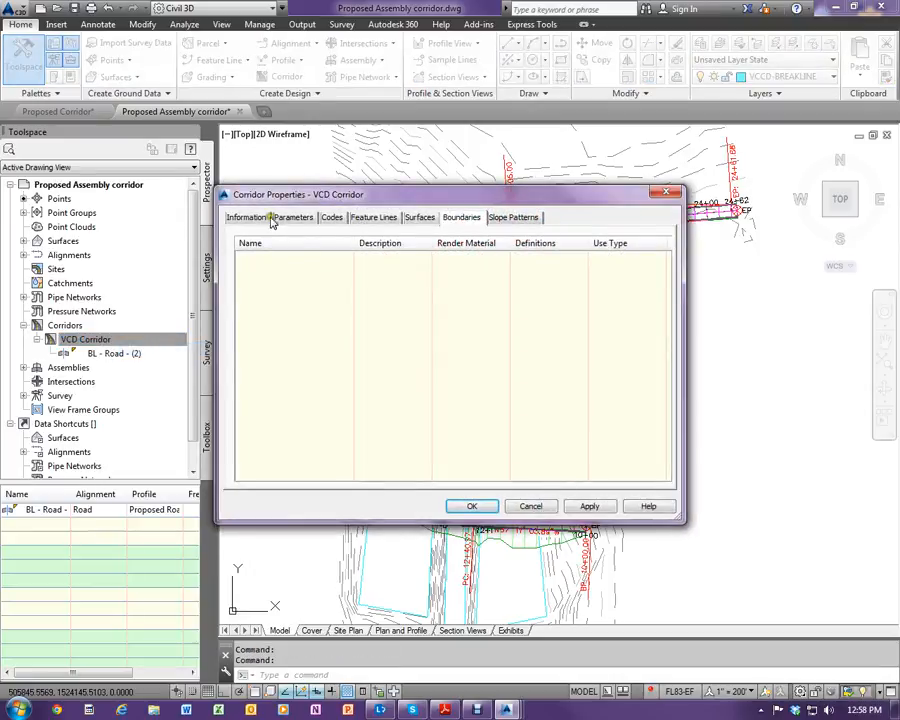
# - Add a corridor surface to VCD Corridor and build it from link data with the Top code
pyautogui.click(240, 217)
pyautogui.click(292, 219)
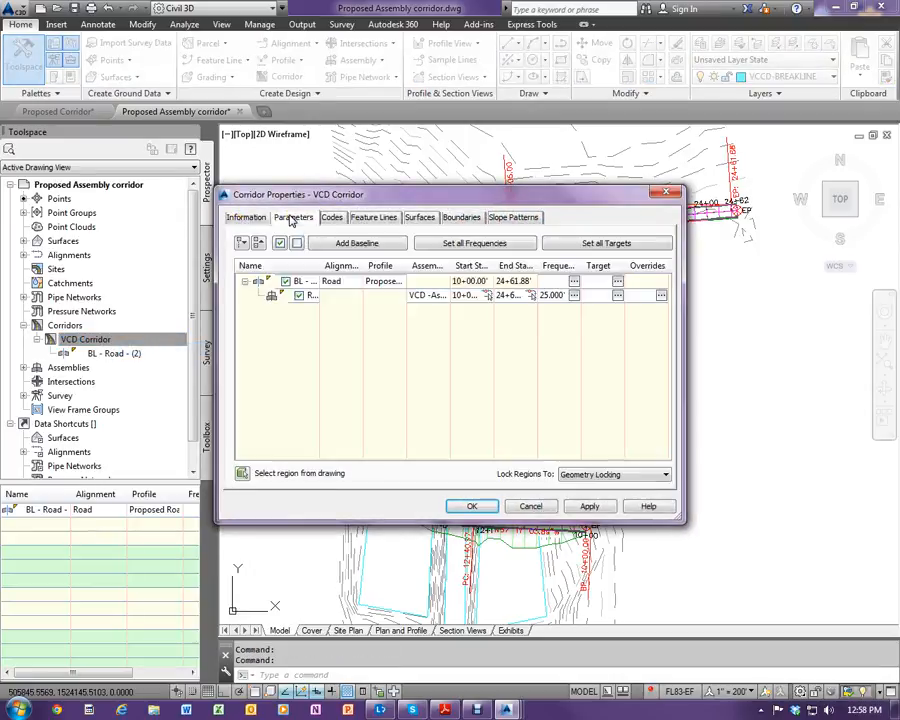
pyautogui.click(331, 217)
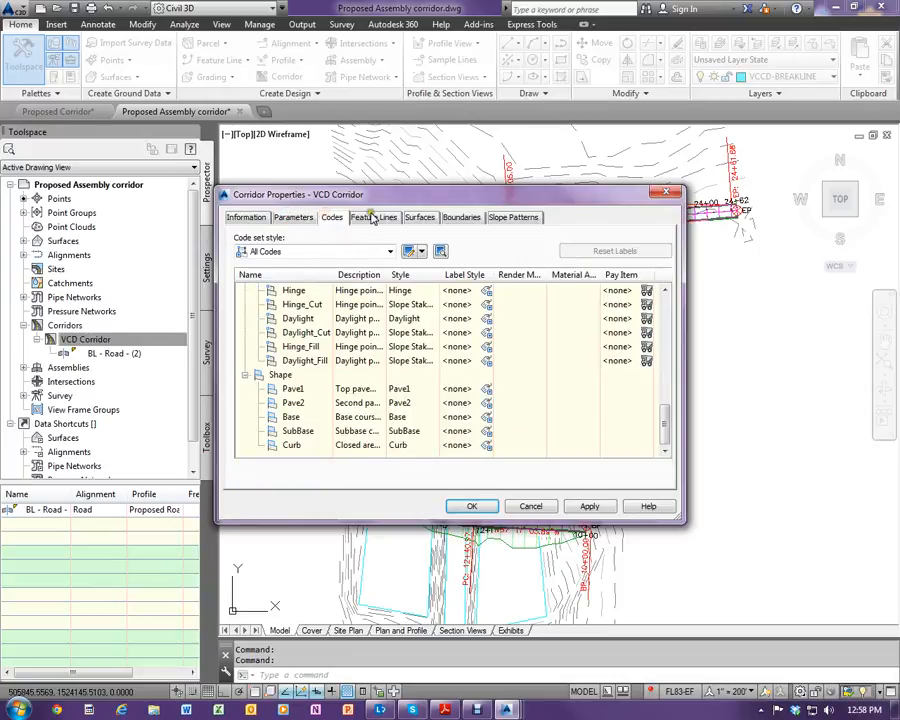
pyautogui.click(373, 219)
pyautogui.click(421, 218)
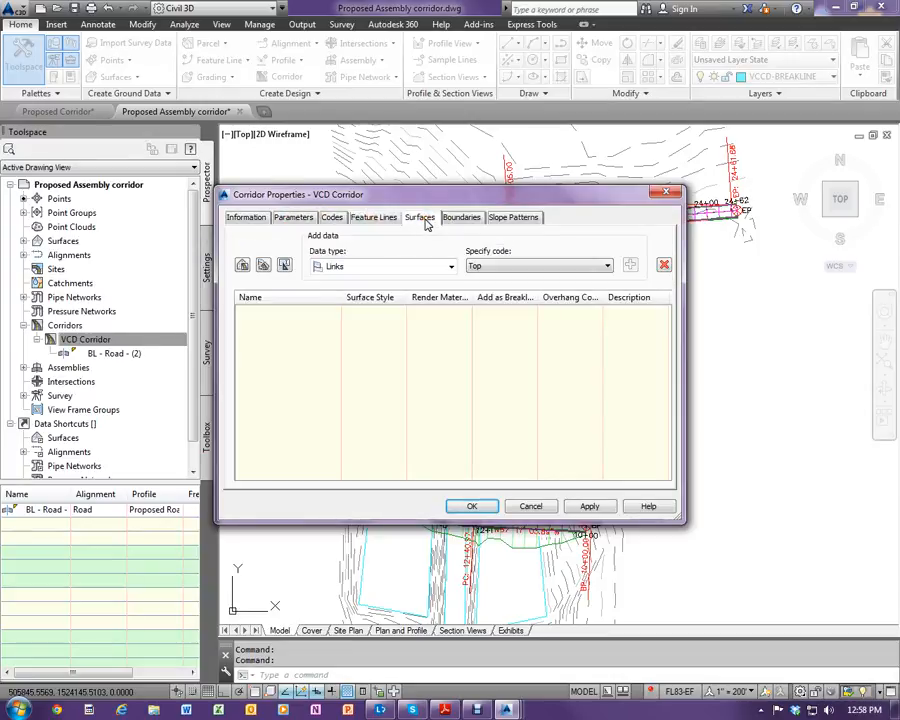
pyautogui.click(243, 266)
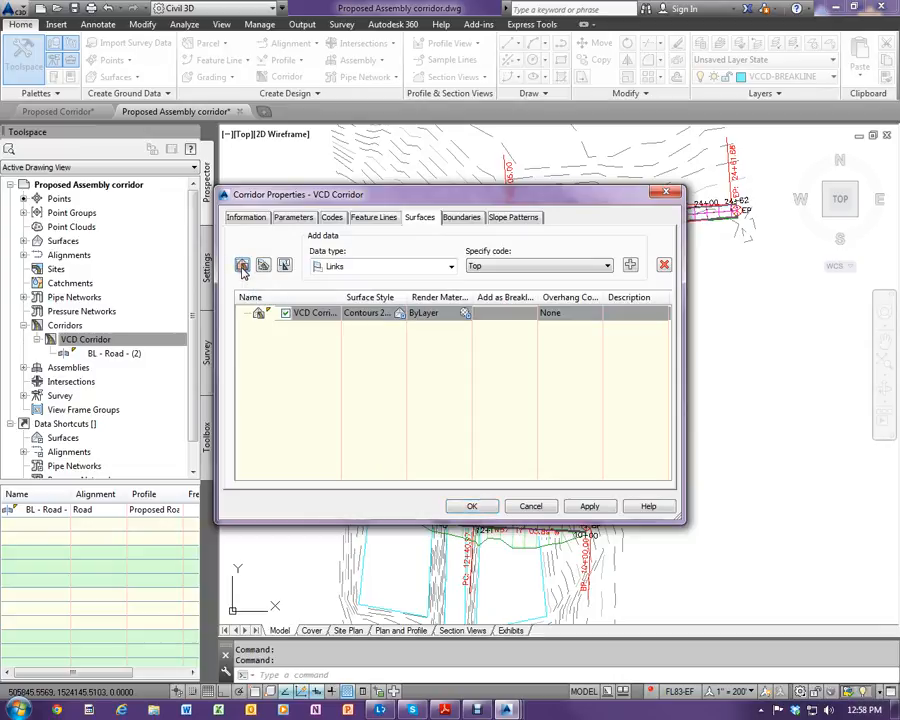
pyautogui.click(367, 267)
pyautogui.click(367, 267)
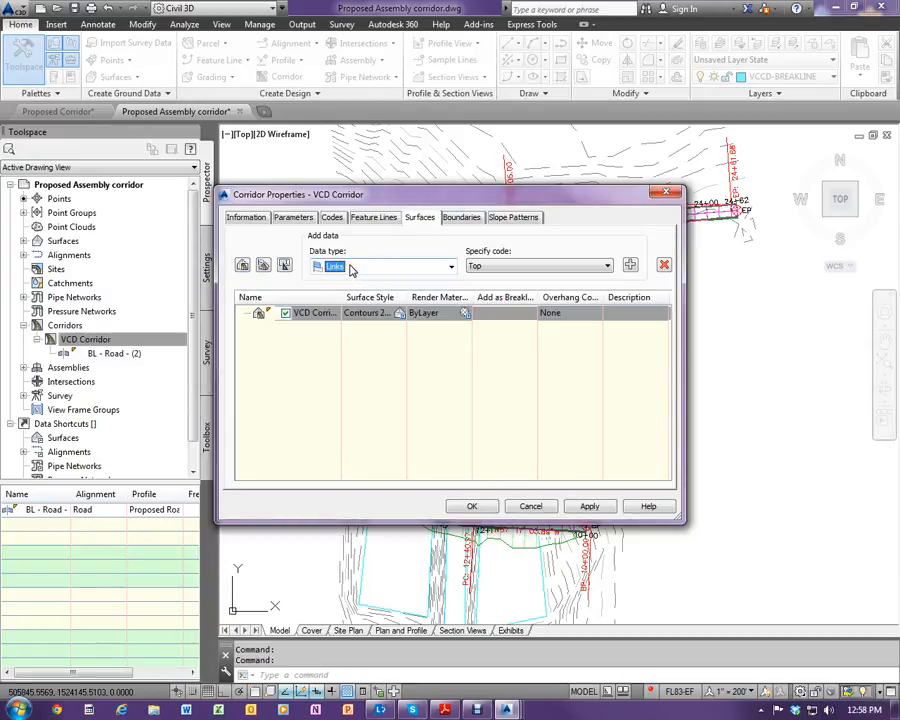
pyautogui.click(520, 266)
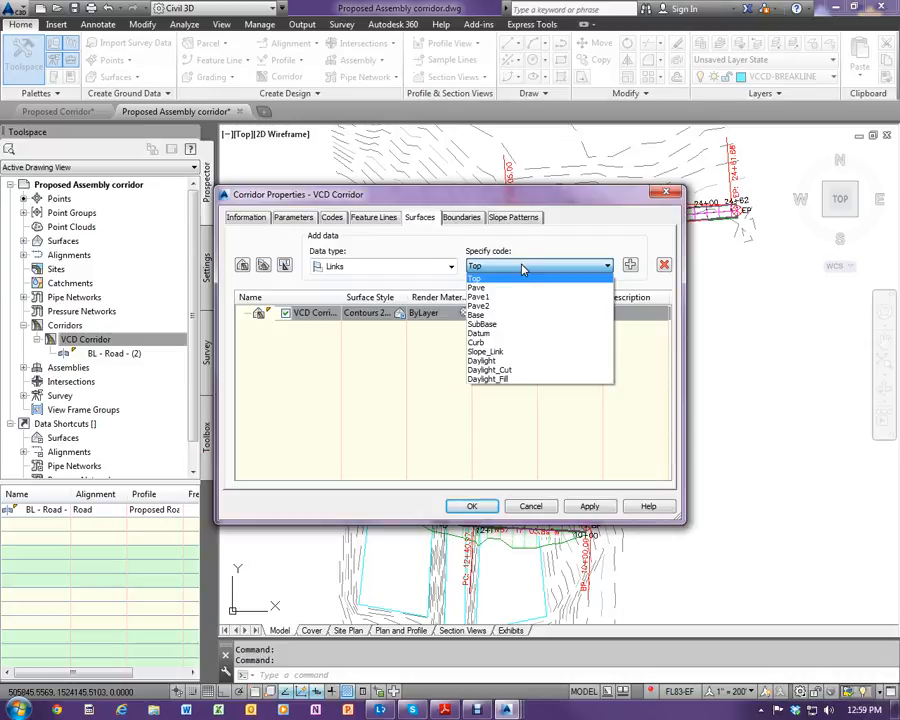
pyautogui.click(478, 281)
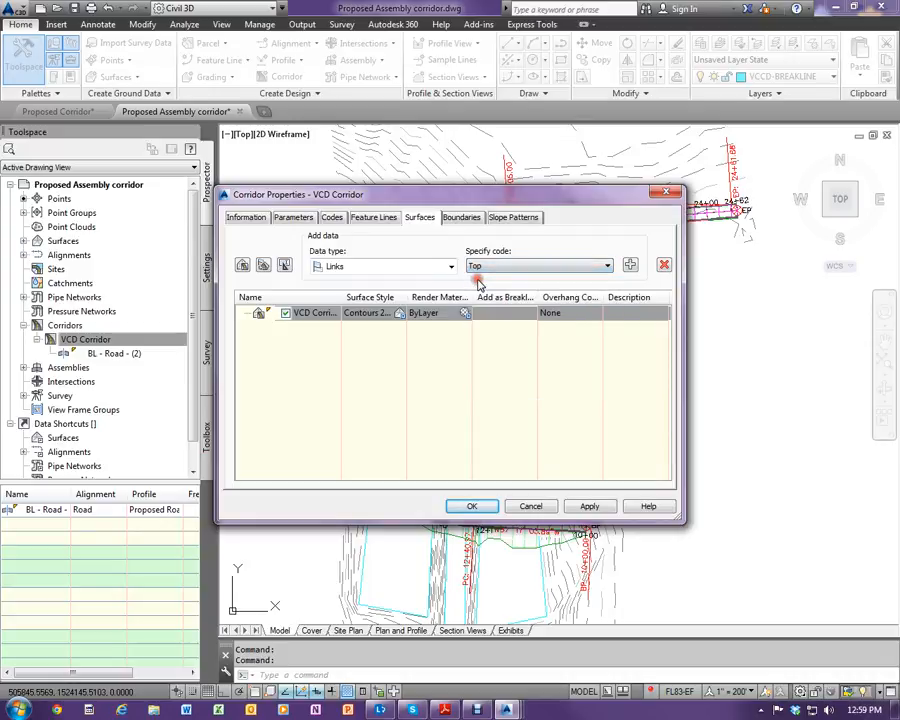
pyautogui.click(630, 265)
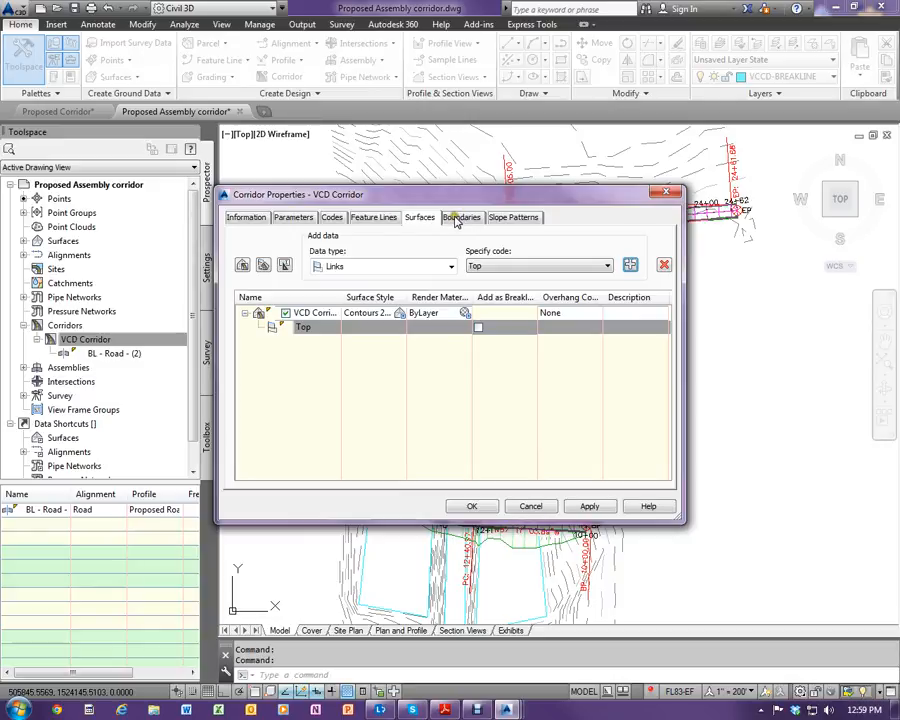
# - Add an automatic outside boundary to the VCD Corridor surface from the Daylight feature lines and rebuild the corridor with the changes
pyautogui.click(460, 219)
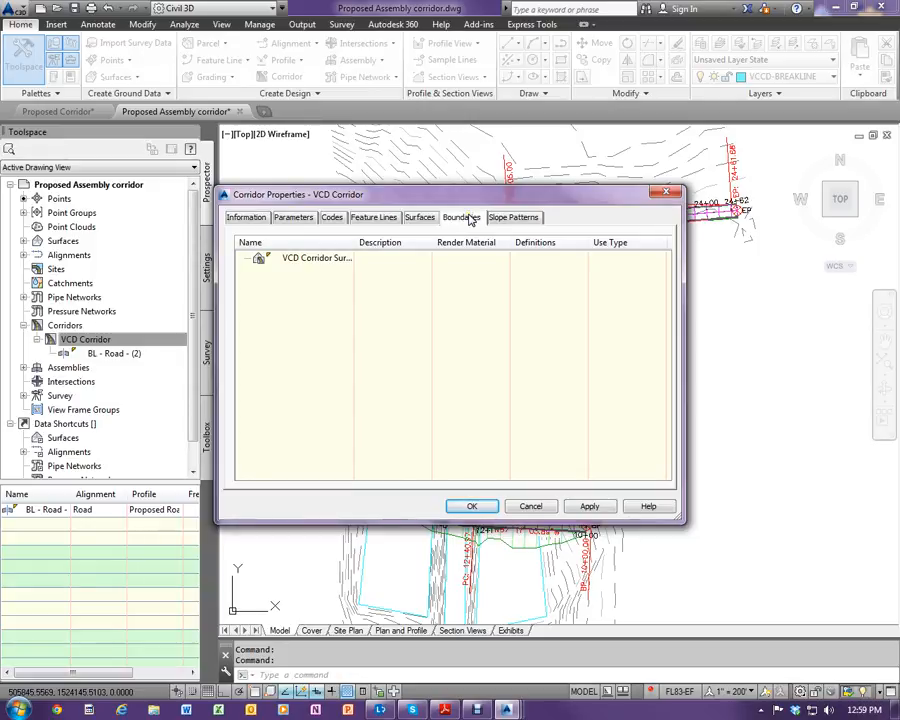
pyautogui.rightClick(317, 259)
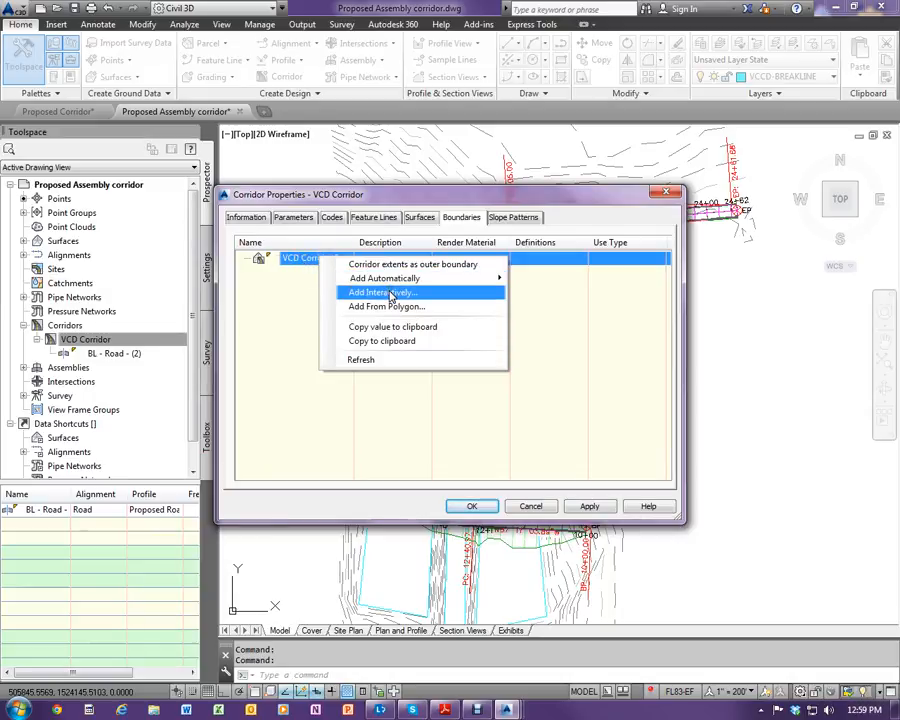
pyautogui.moveTo(395, 288)
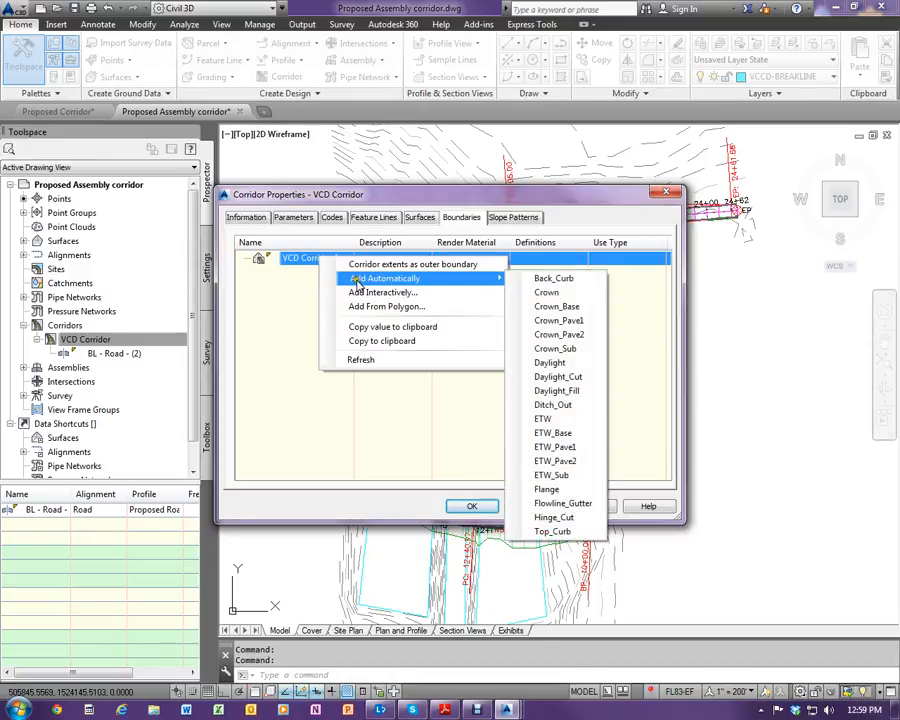
pyautogui.click(559, 365)
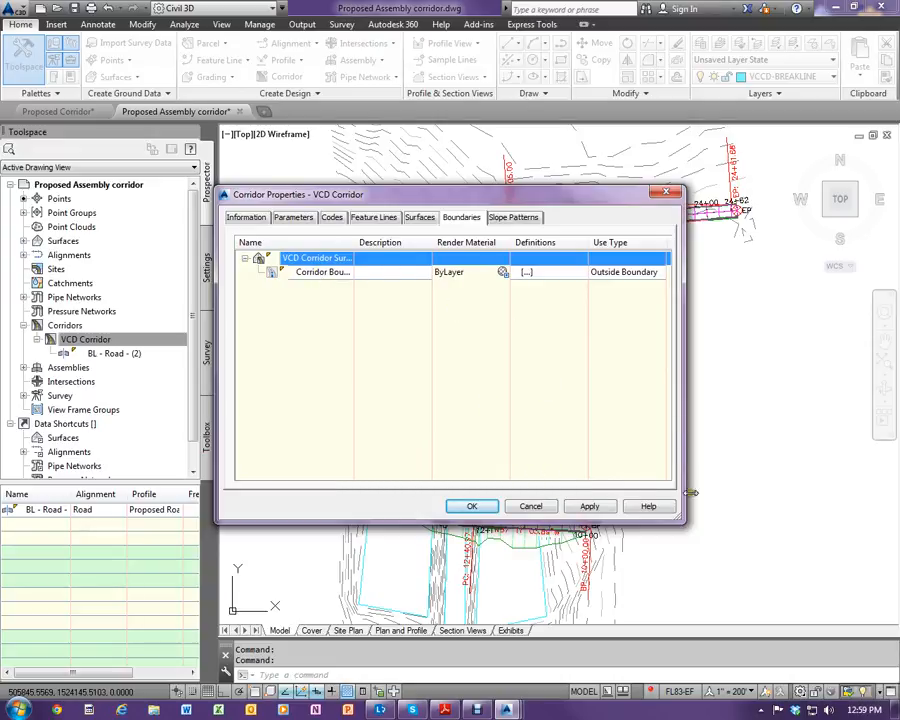
pyautogui.click(583, 506)
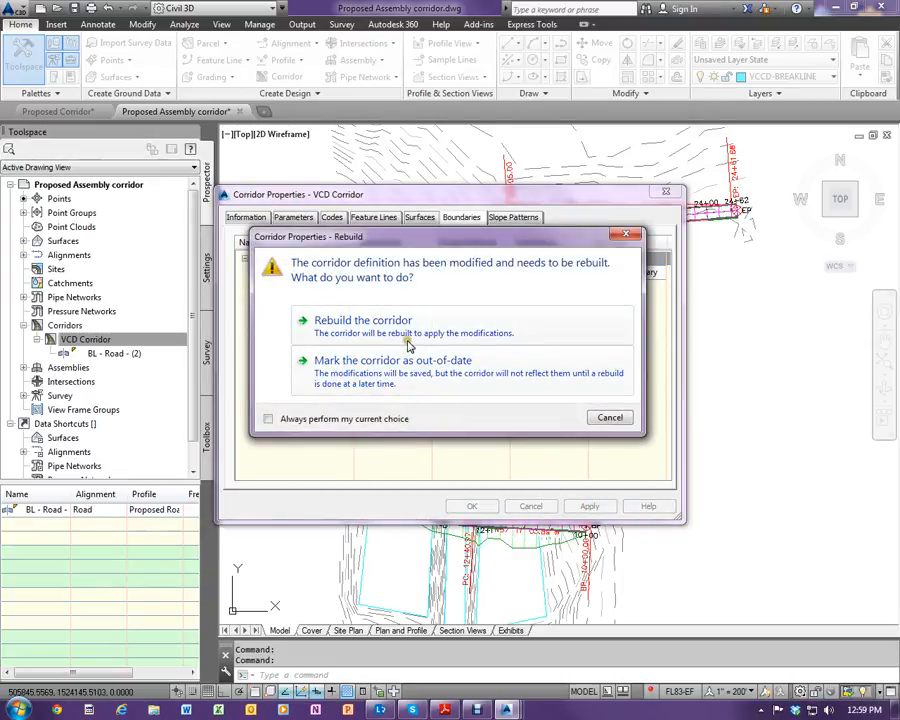
pyautogui.click(364, 322)
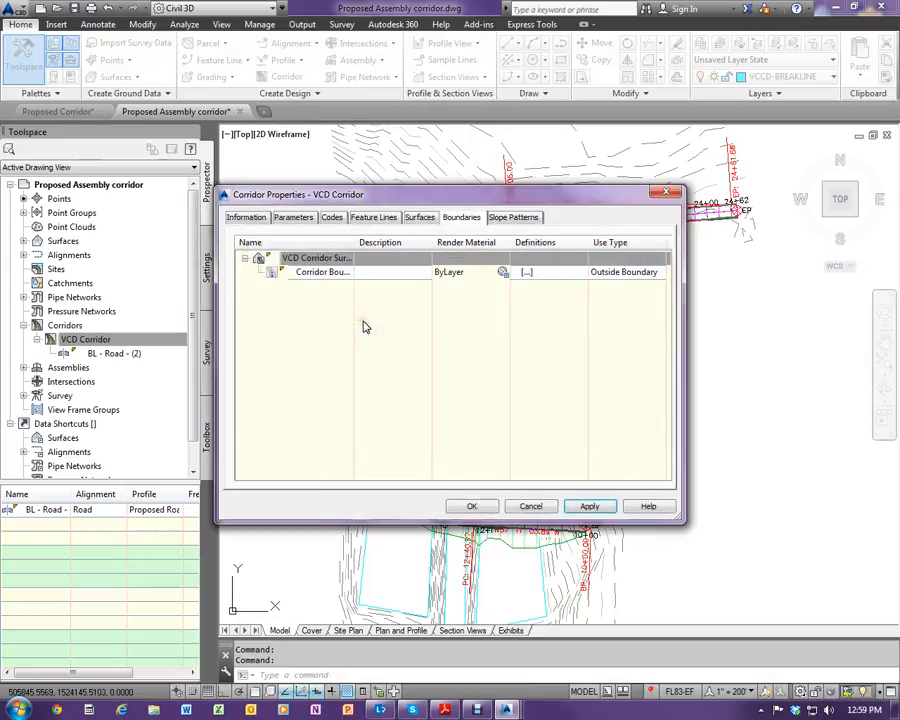
pyautogui.click(586, 507)
pyautogui.click(470, 506)
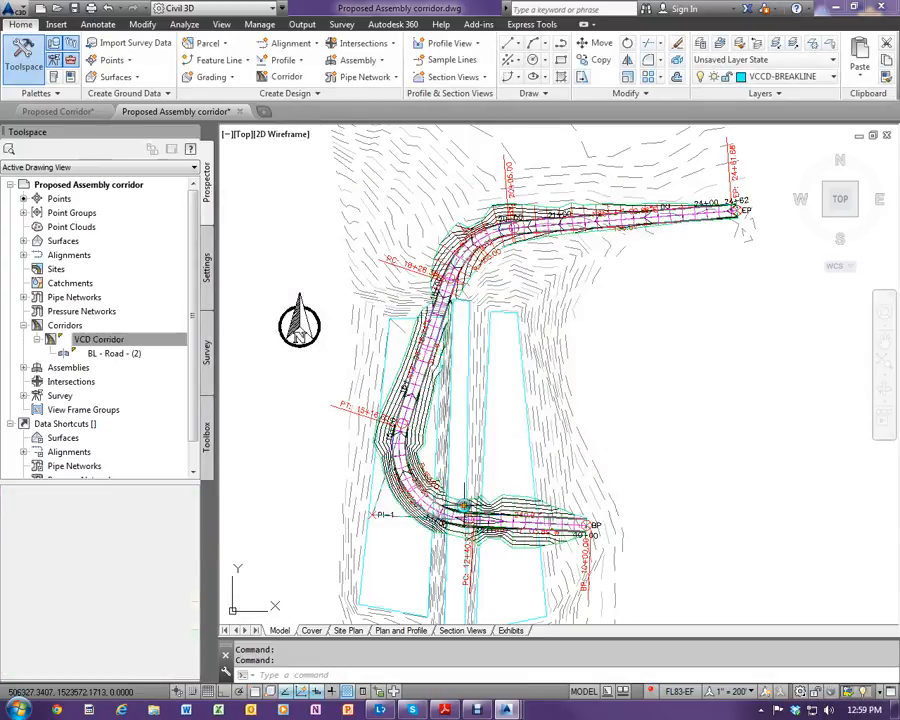
# - Examine the corridor surface's contours and daylight boundary in plan, around both curves and along the straight at the start of the road
pyautogui.scroll(5, 418, 432)
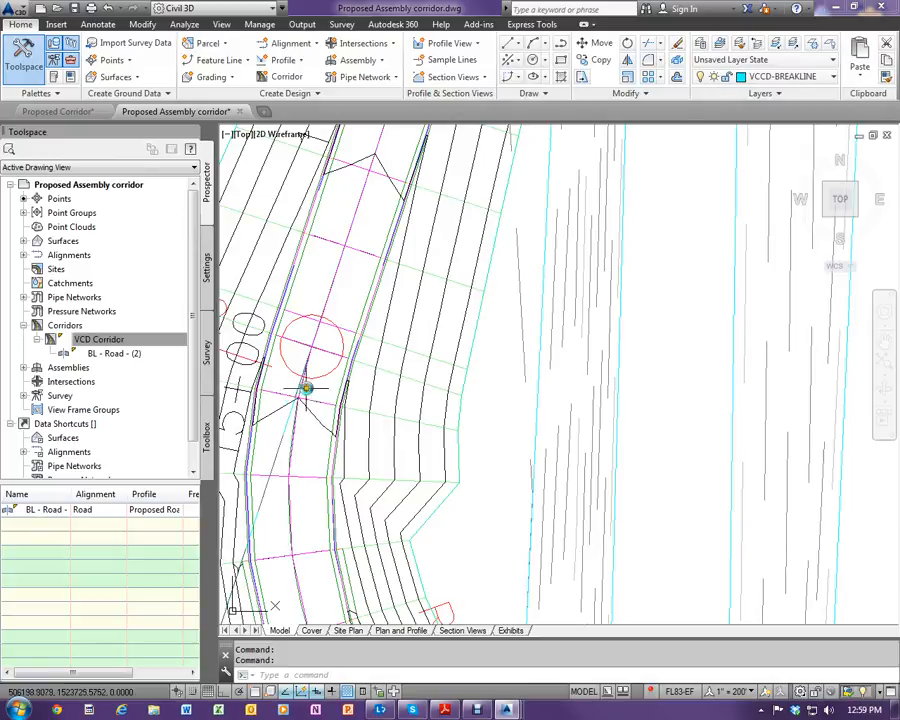
pyautogui.scroll(-3, 301, 390)
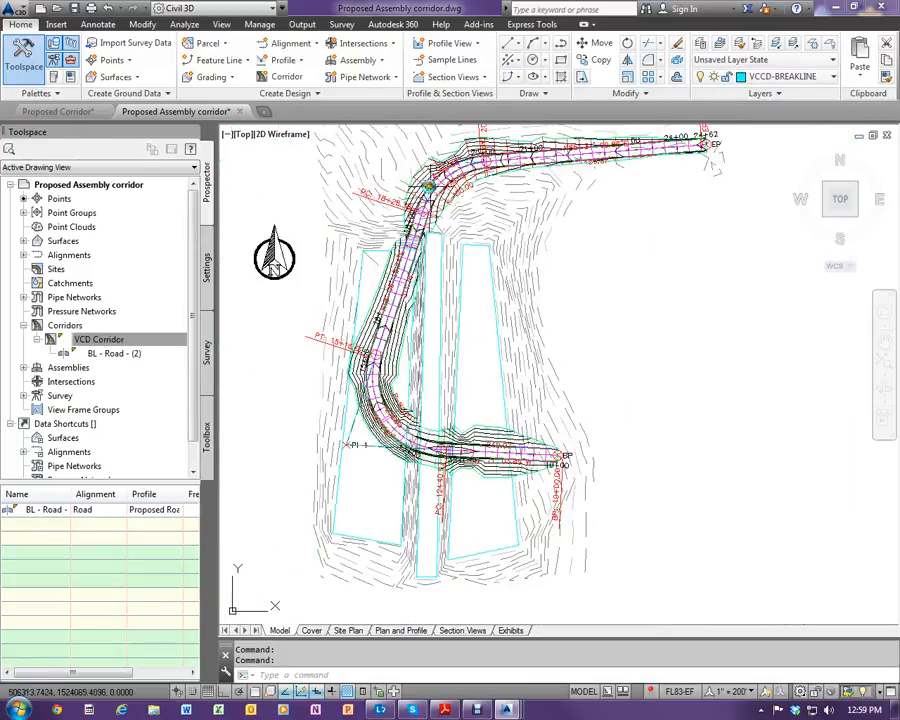
pyautogui.scroll(4, 420, 185)
pyautogui.scroll(2, 360, 205)
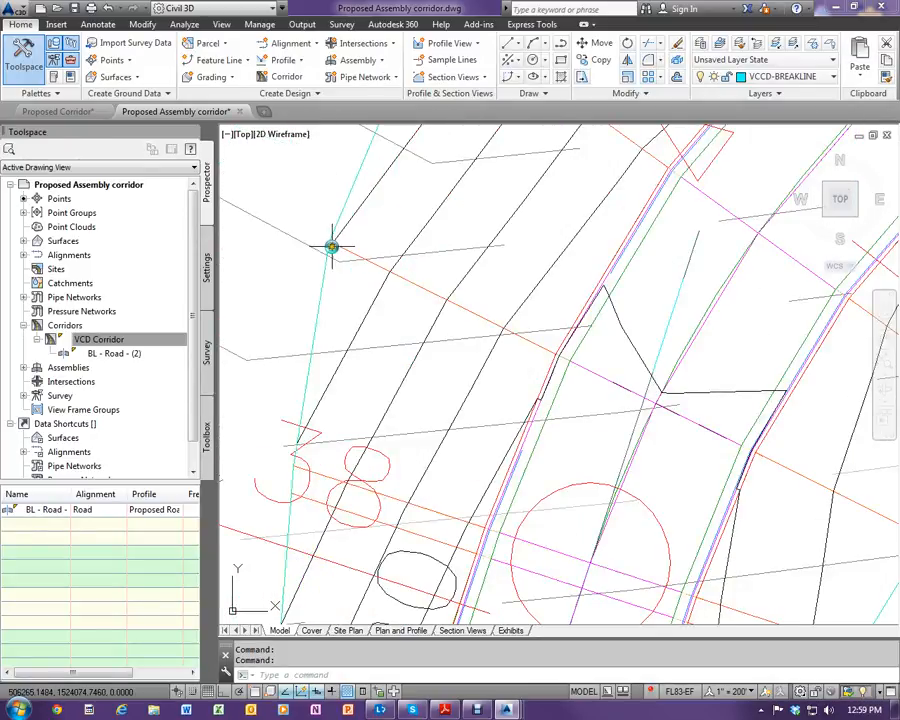
pyautogui.scroll(-3, 322, 287)
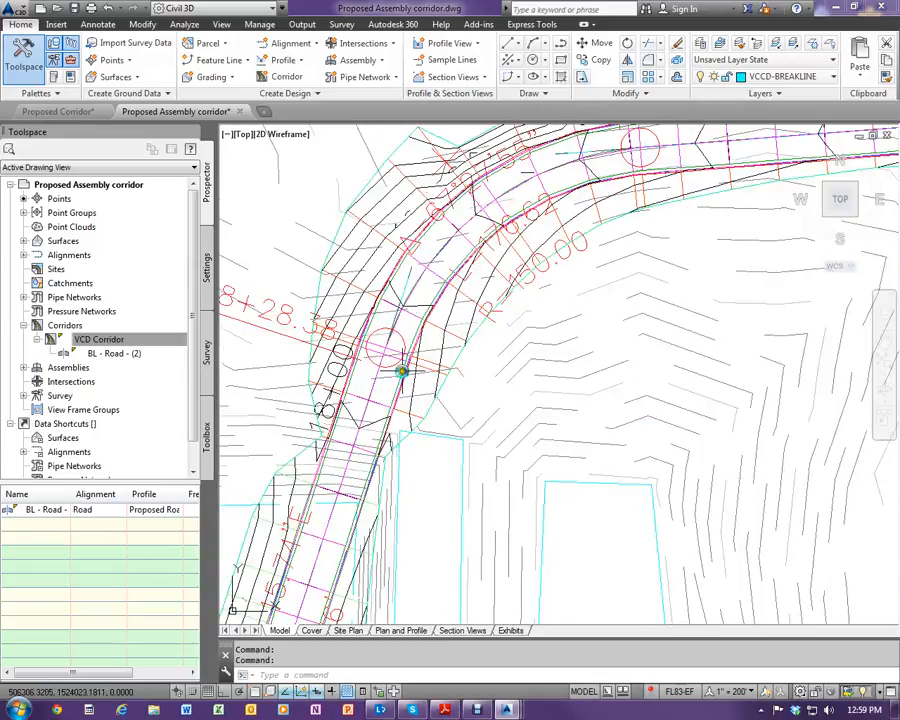
pyautogui.scroll(-3, 400, 368)
pyautogui.scroll(7, 384, 364)
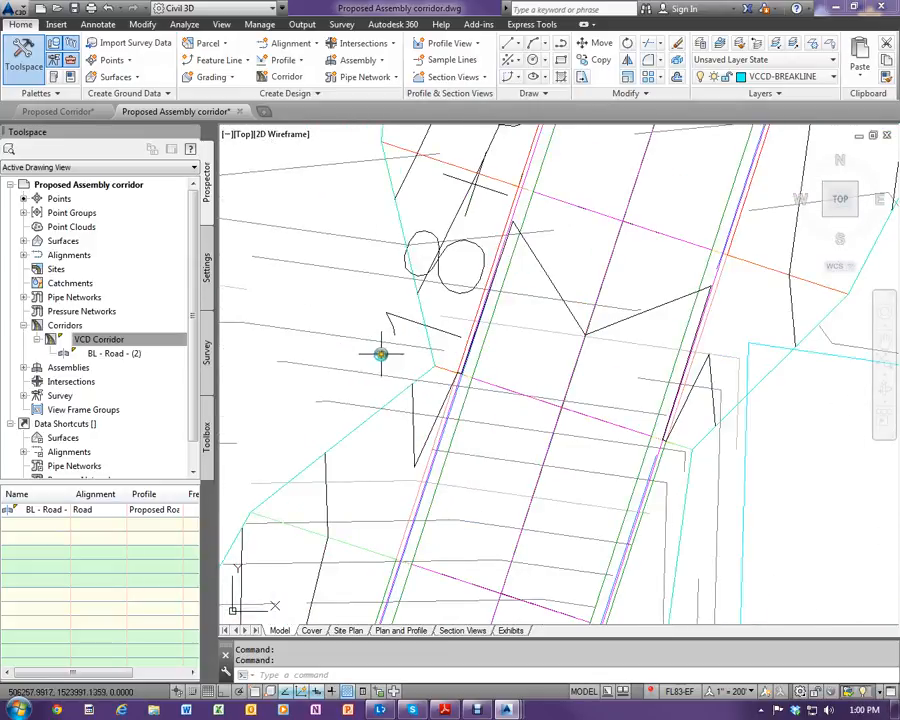
pyautogui.scroll(-2, 424, 259)
pyautogui.scroll(-4, 393, 398)
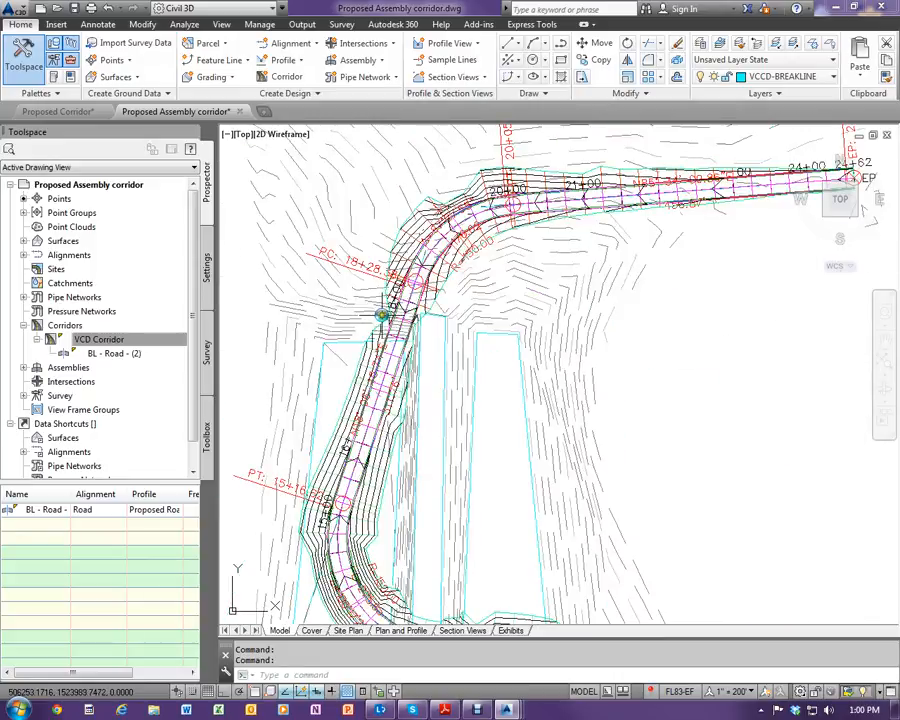
pyautogui.scroll(7, 400, 400)
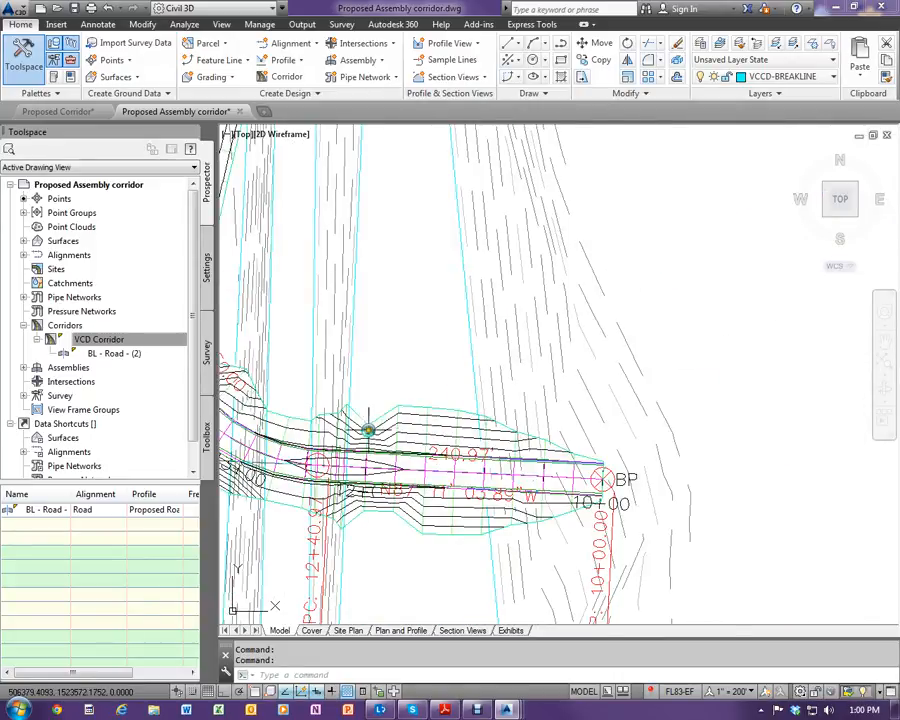
pyautogui.scroll(2, 315, 407)
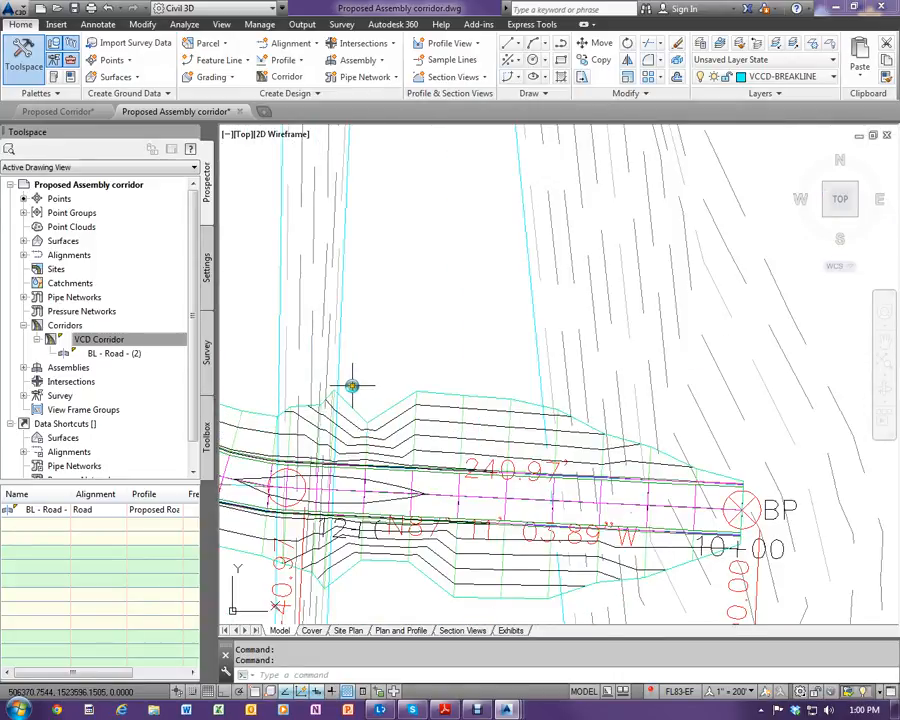
pyautogui.scroll(-9, 351, 387)
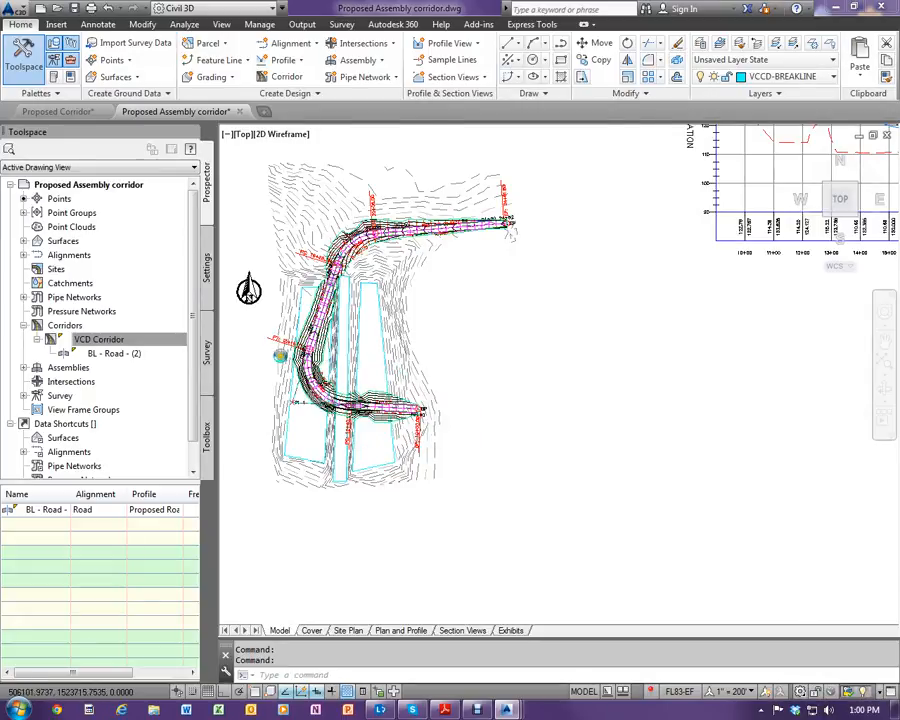
pyautogui.scroll(2, 282, 353)
pyautogui.scroll(4, 433, 460)
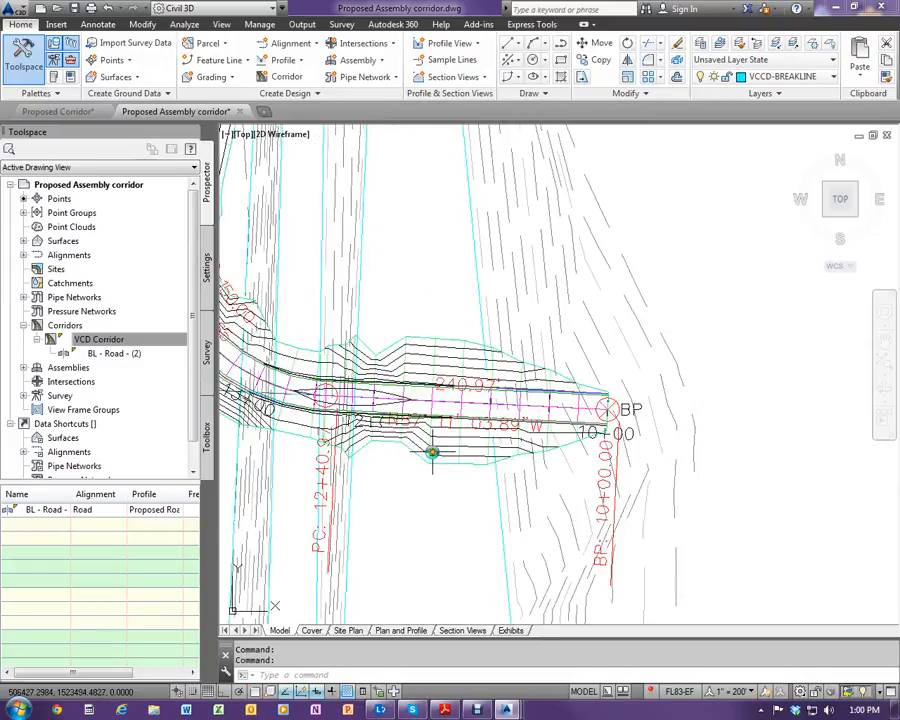
pyautogui.scroll(-2, 495, 415)
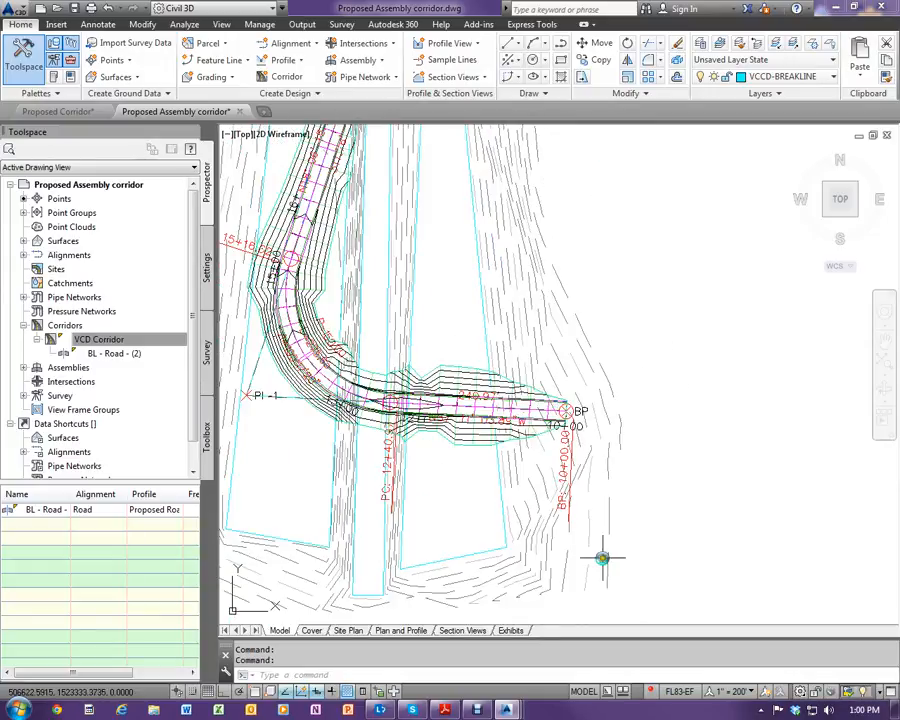